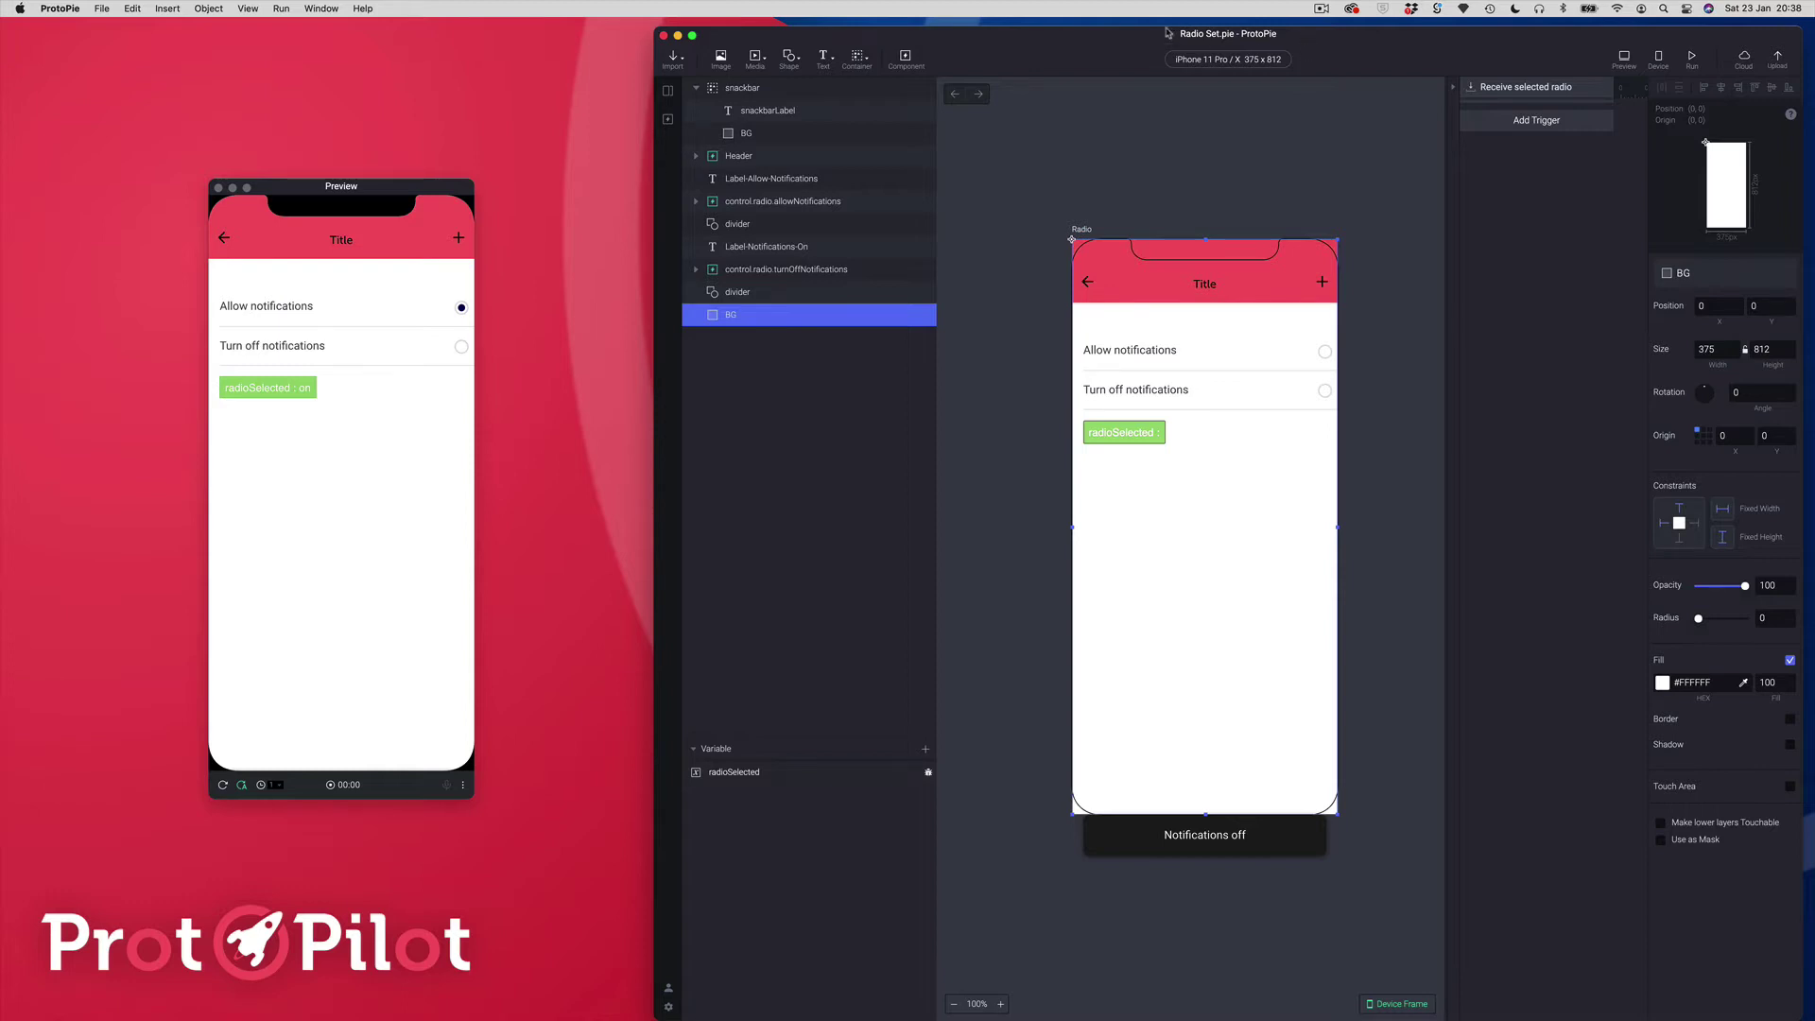
Toggle the preview radios between Turn off and Allow notifications, ending on Turn off
{"action": "left_click_drag", "start_coordinate": [369, 194], "coordinate": [370, 200]}
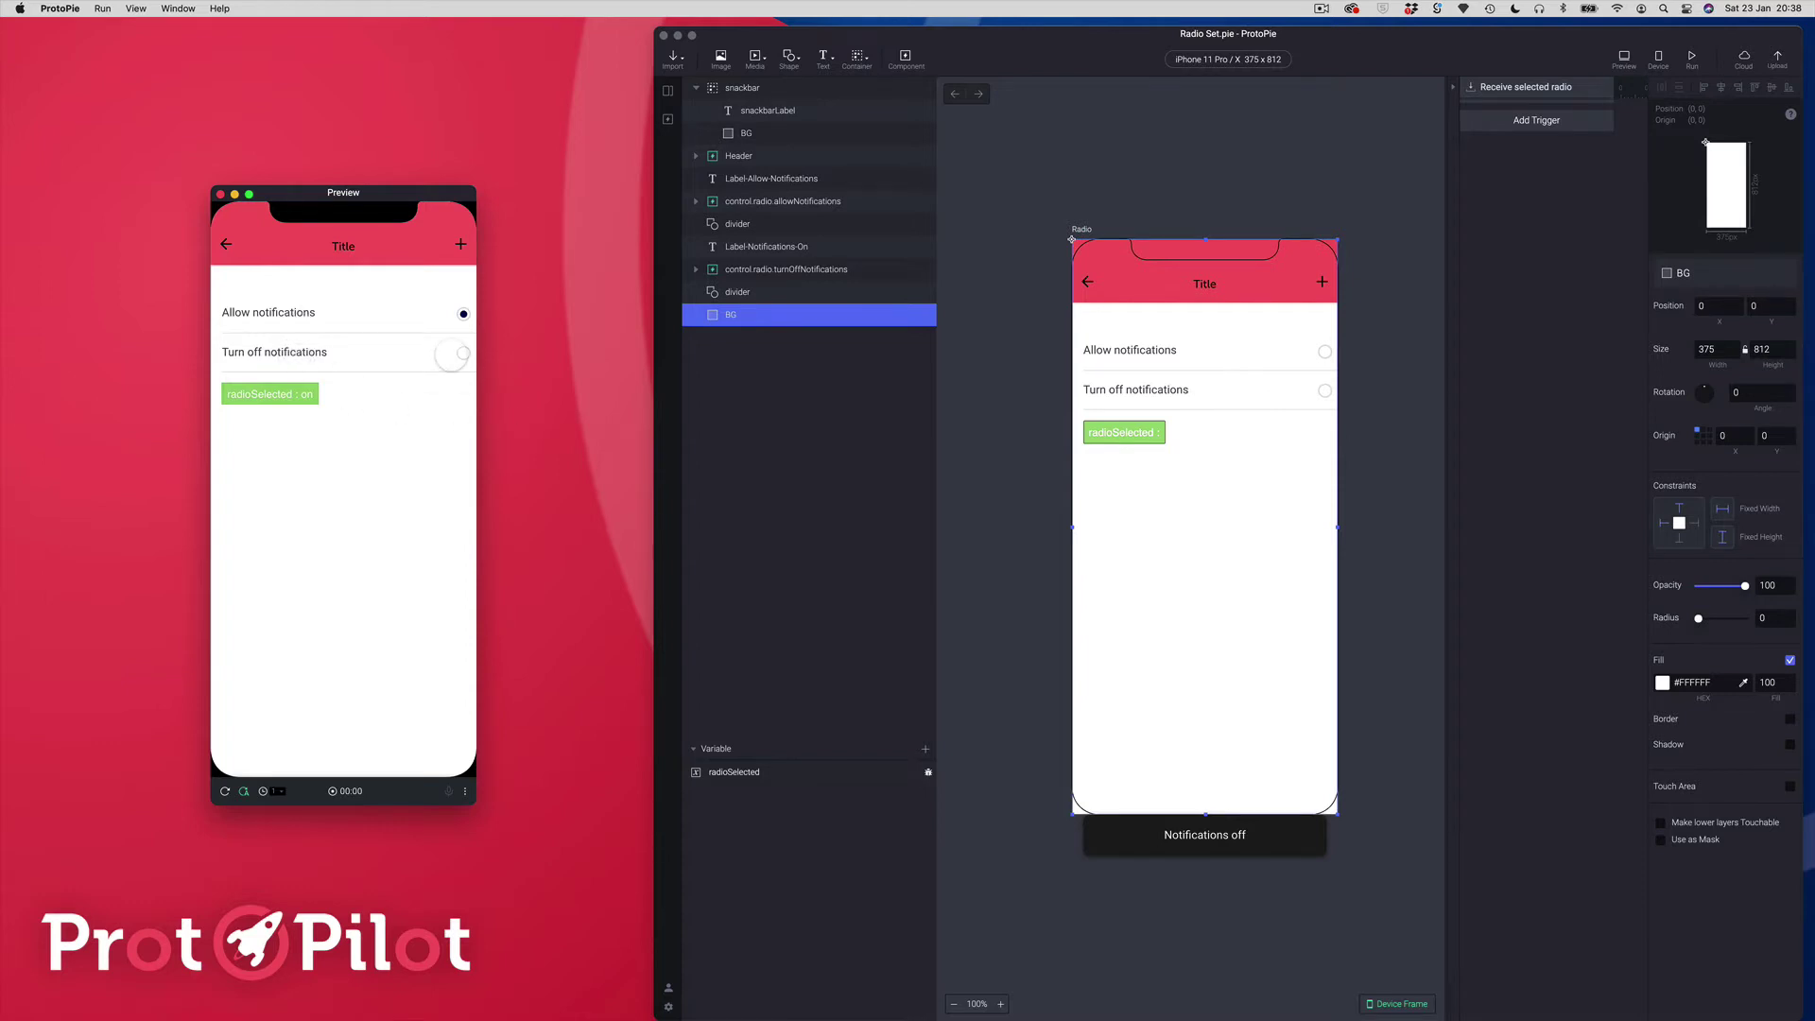
{"action": "left_click", "coordinate": [461, 353]}
{"action": "left_click", "coordinate": [464, 313]}
{"action": "left_click", "coordinate": [463, 354]}
Choose Turn off in the preview, toggle the radioSelected debug label off and on twice, then select BG
{"action": "left_click", "coordinate": [462, 353]}
{"action": "left_click", "coordinate": [929, 775]}
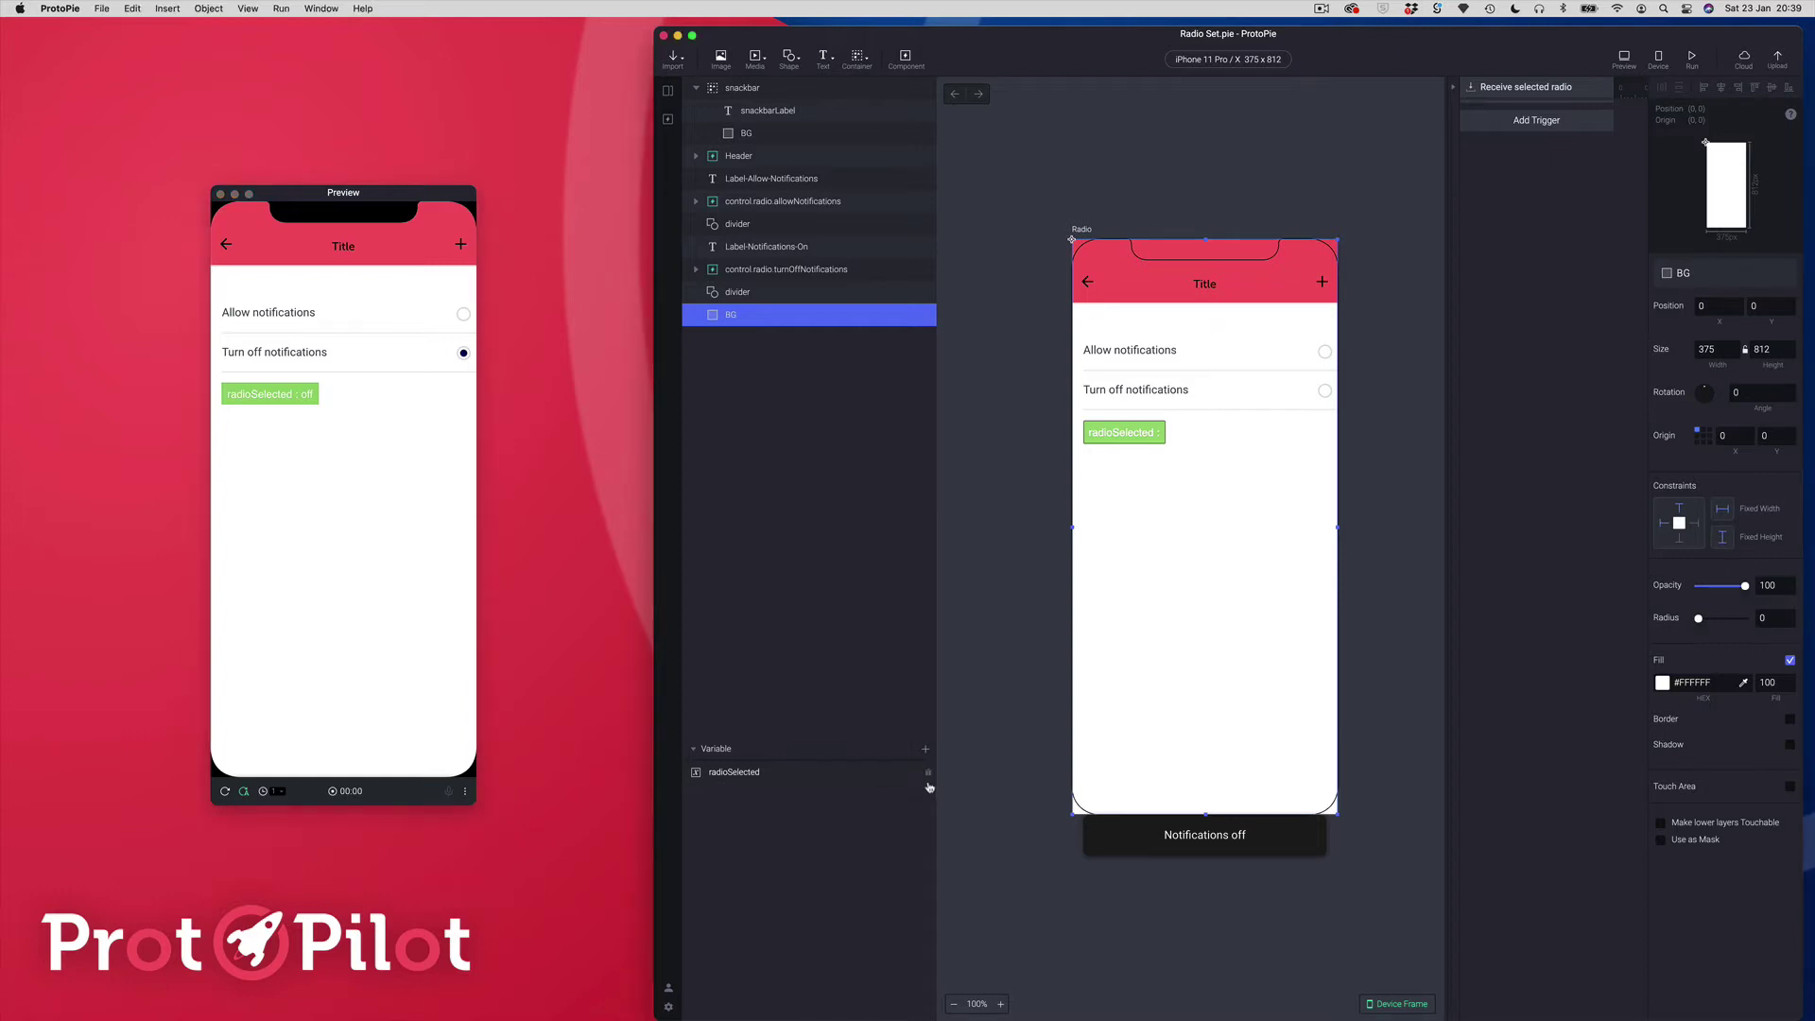
{"action": "left_click", "coordinate": [929, 776]}
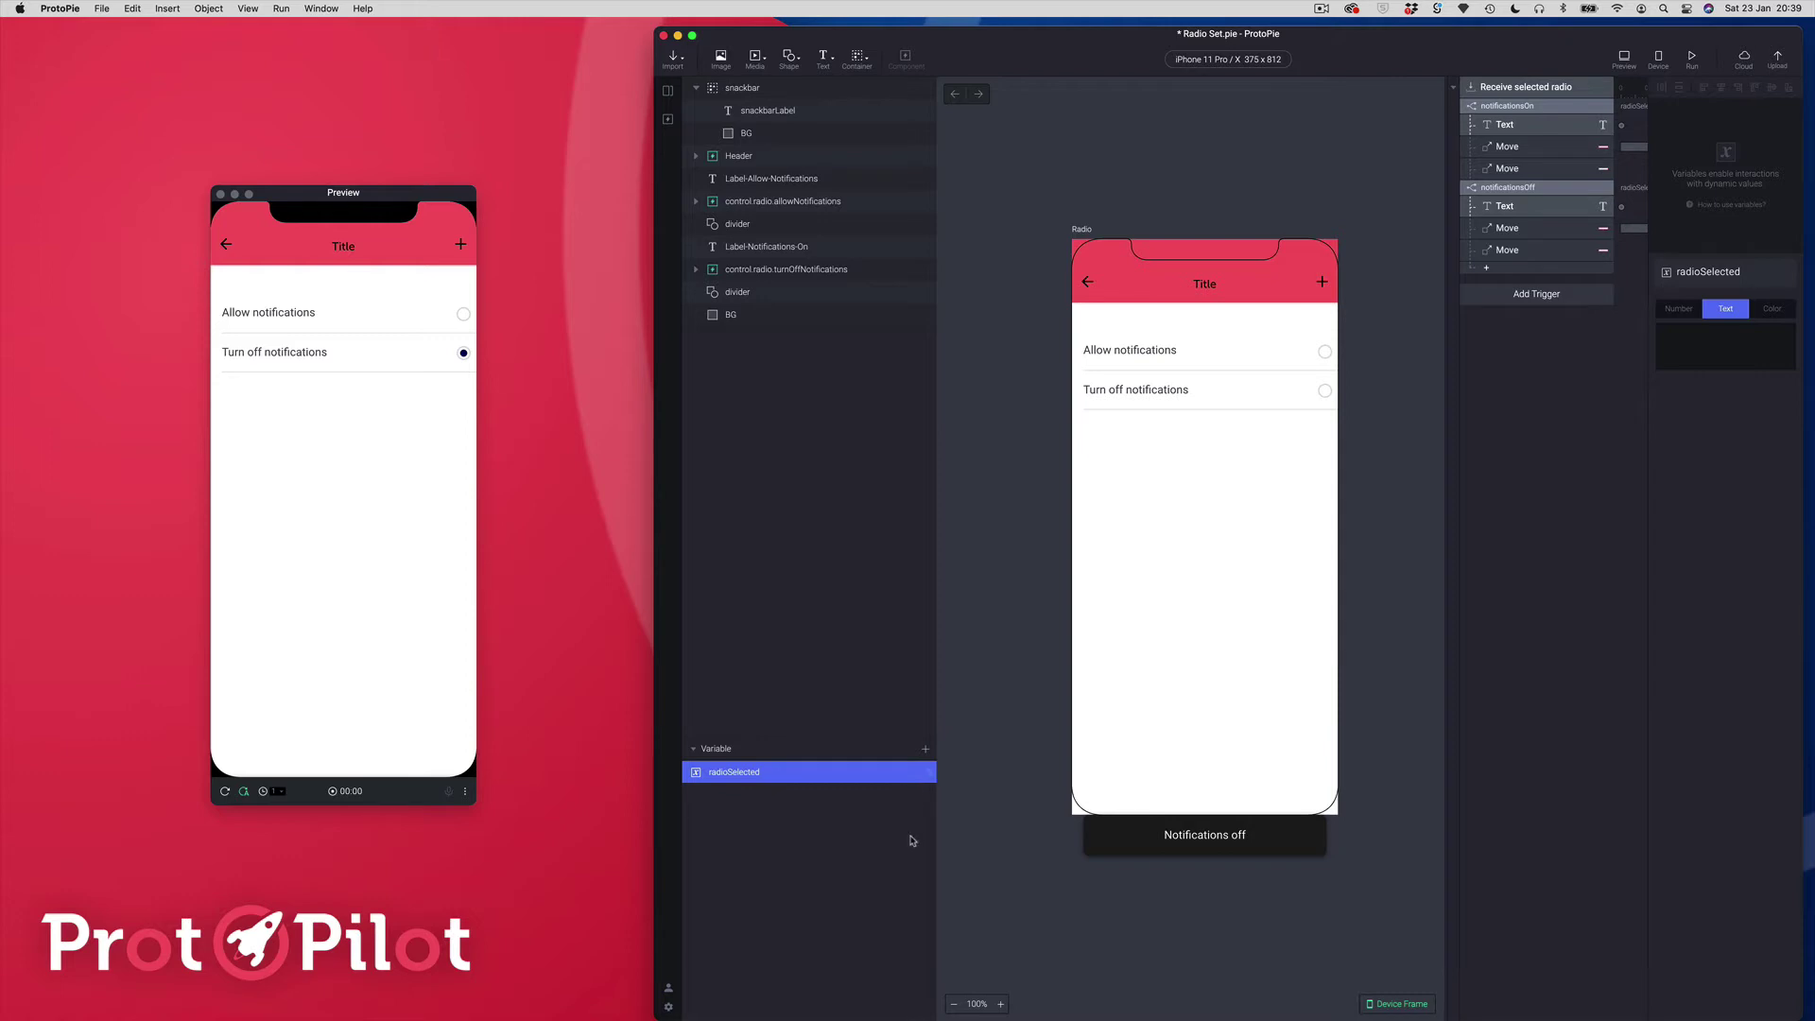
{"action": "left_click", "coordinate": [930, 776]}
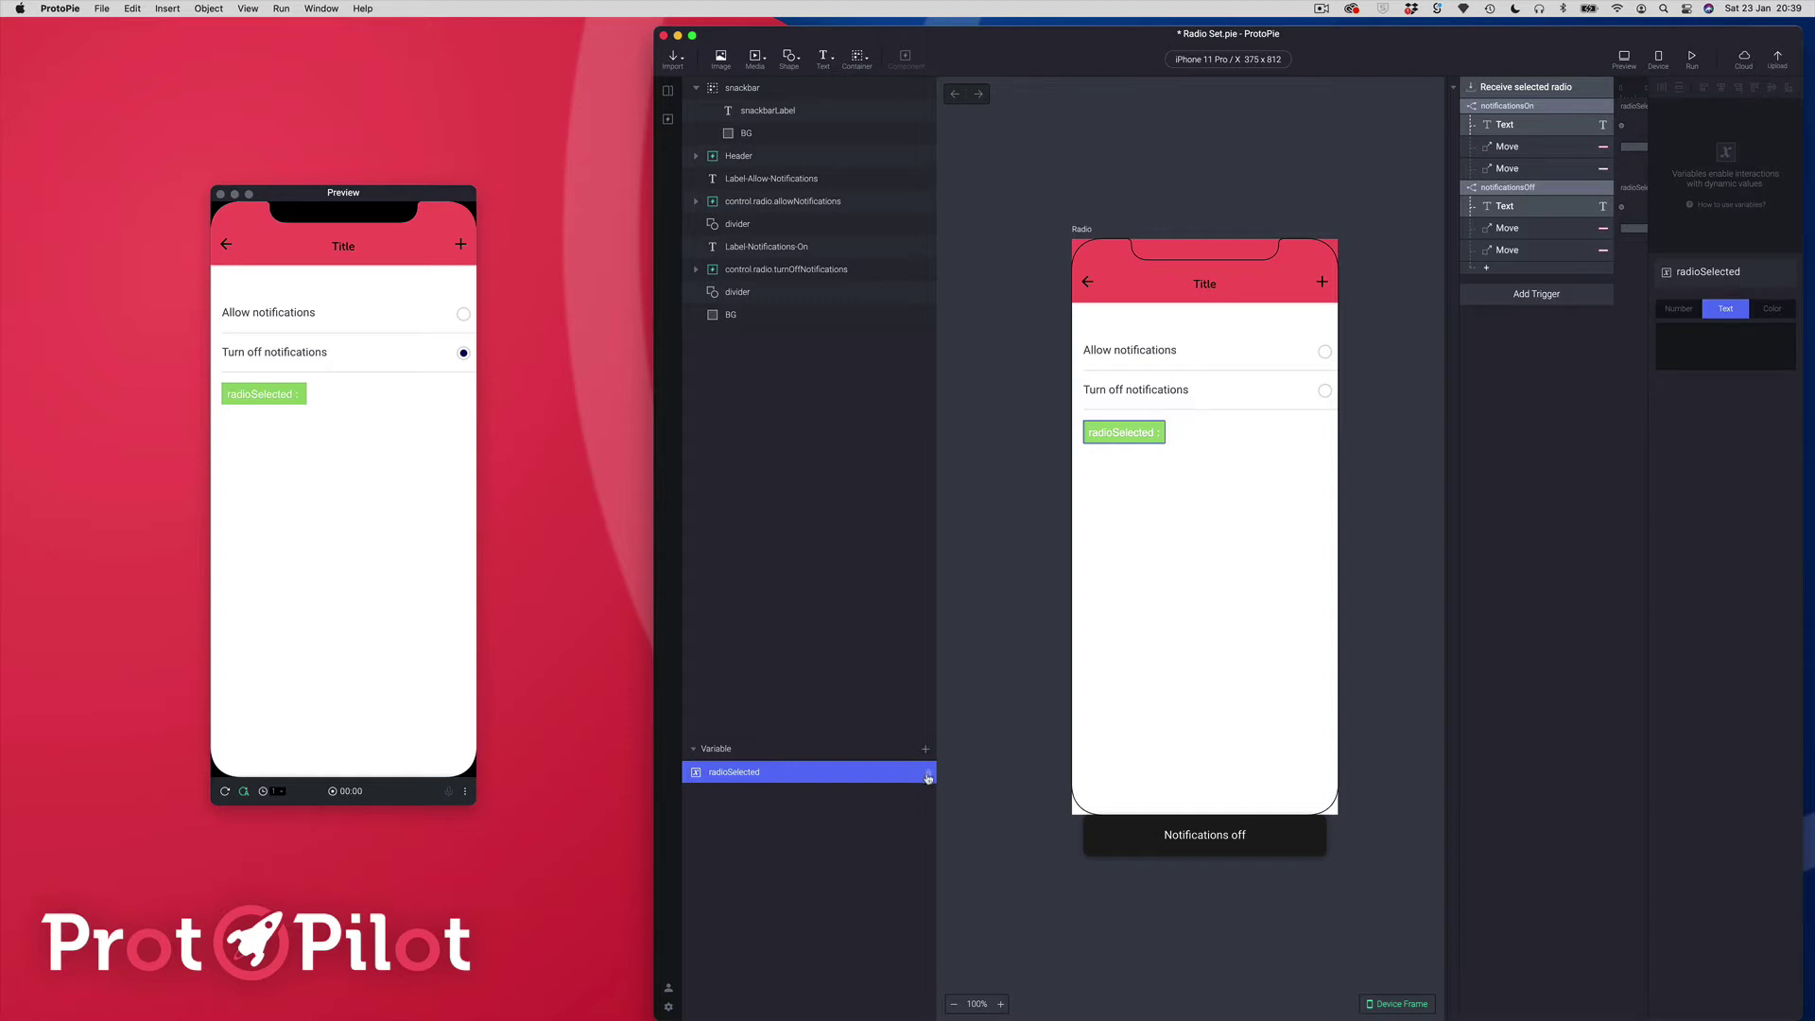
{"action": "left_click", "coordinate": [929, 776]}
{"action": "left_click", "coordinate": [929, 776]}
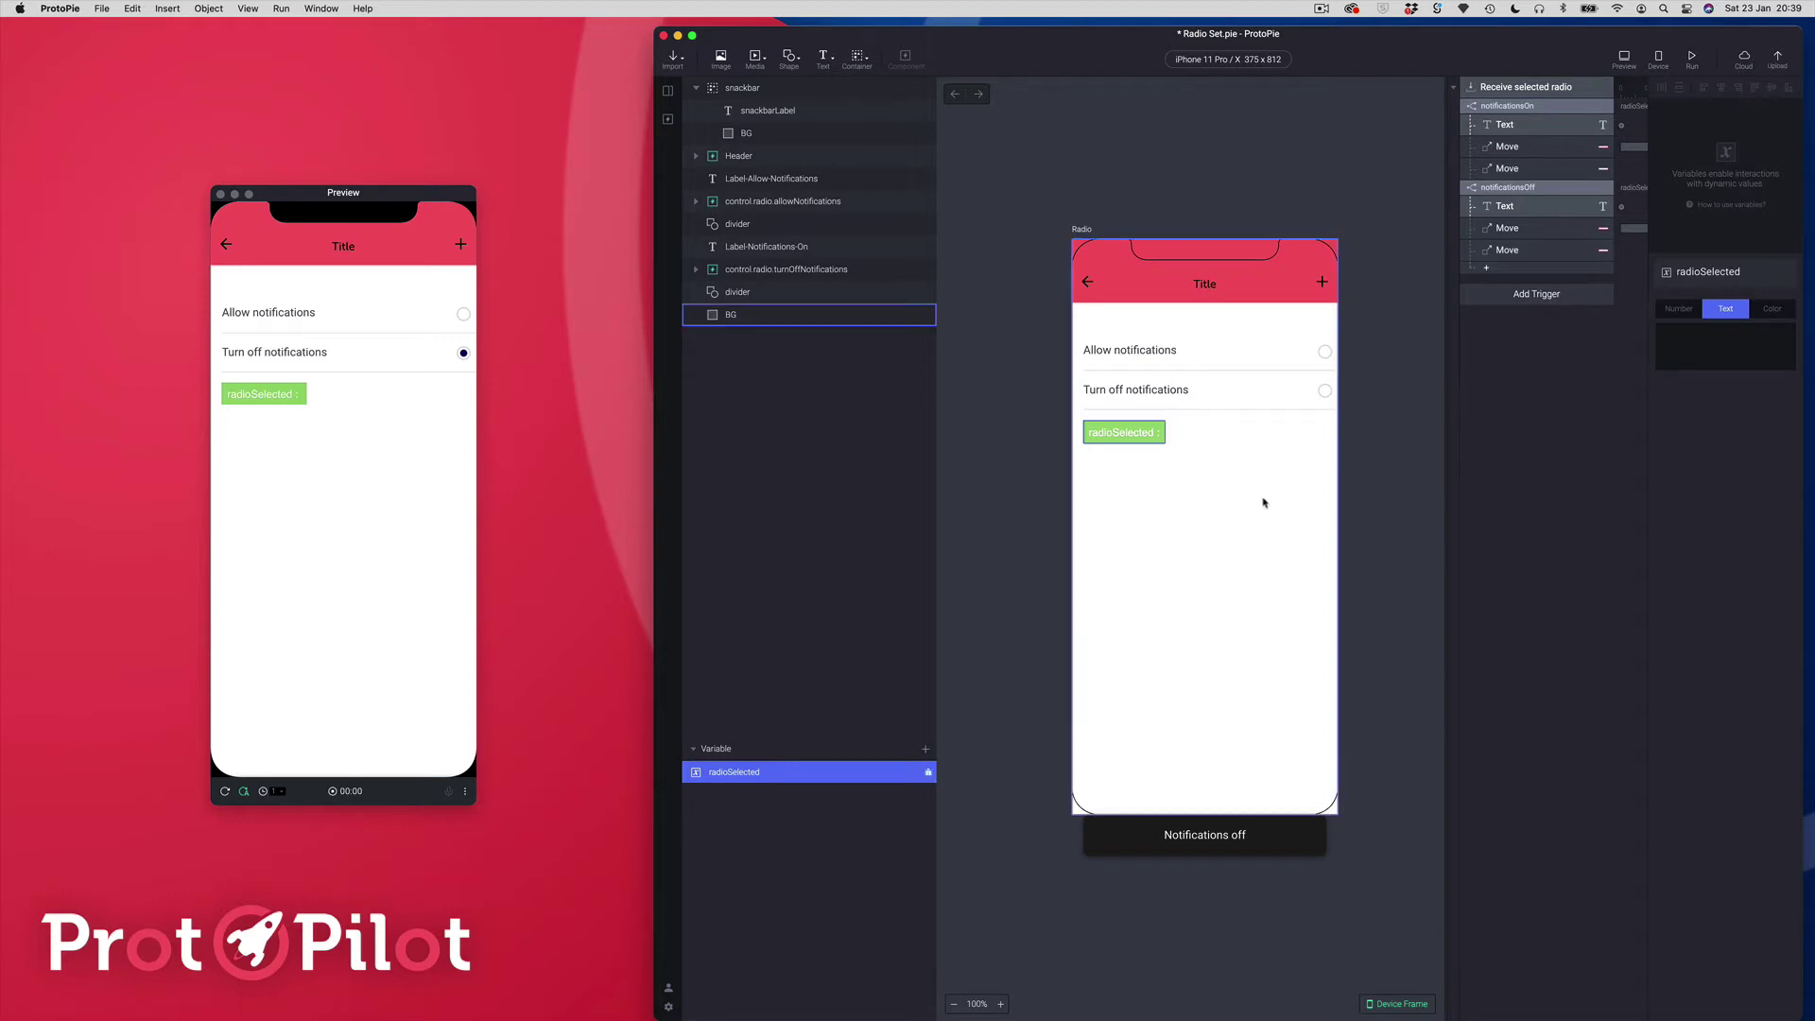
{"action": "left_click", "coordinate": [1286, 392]}
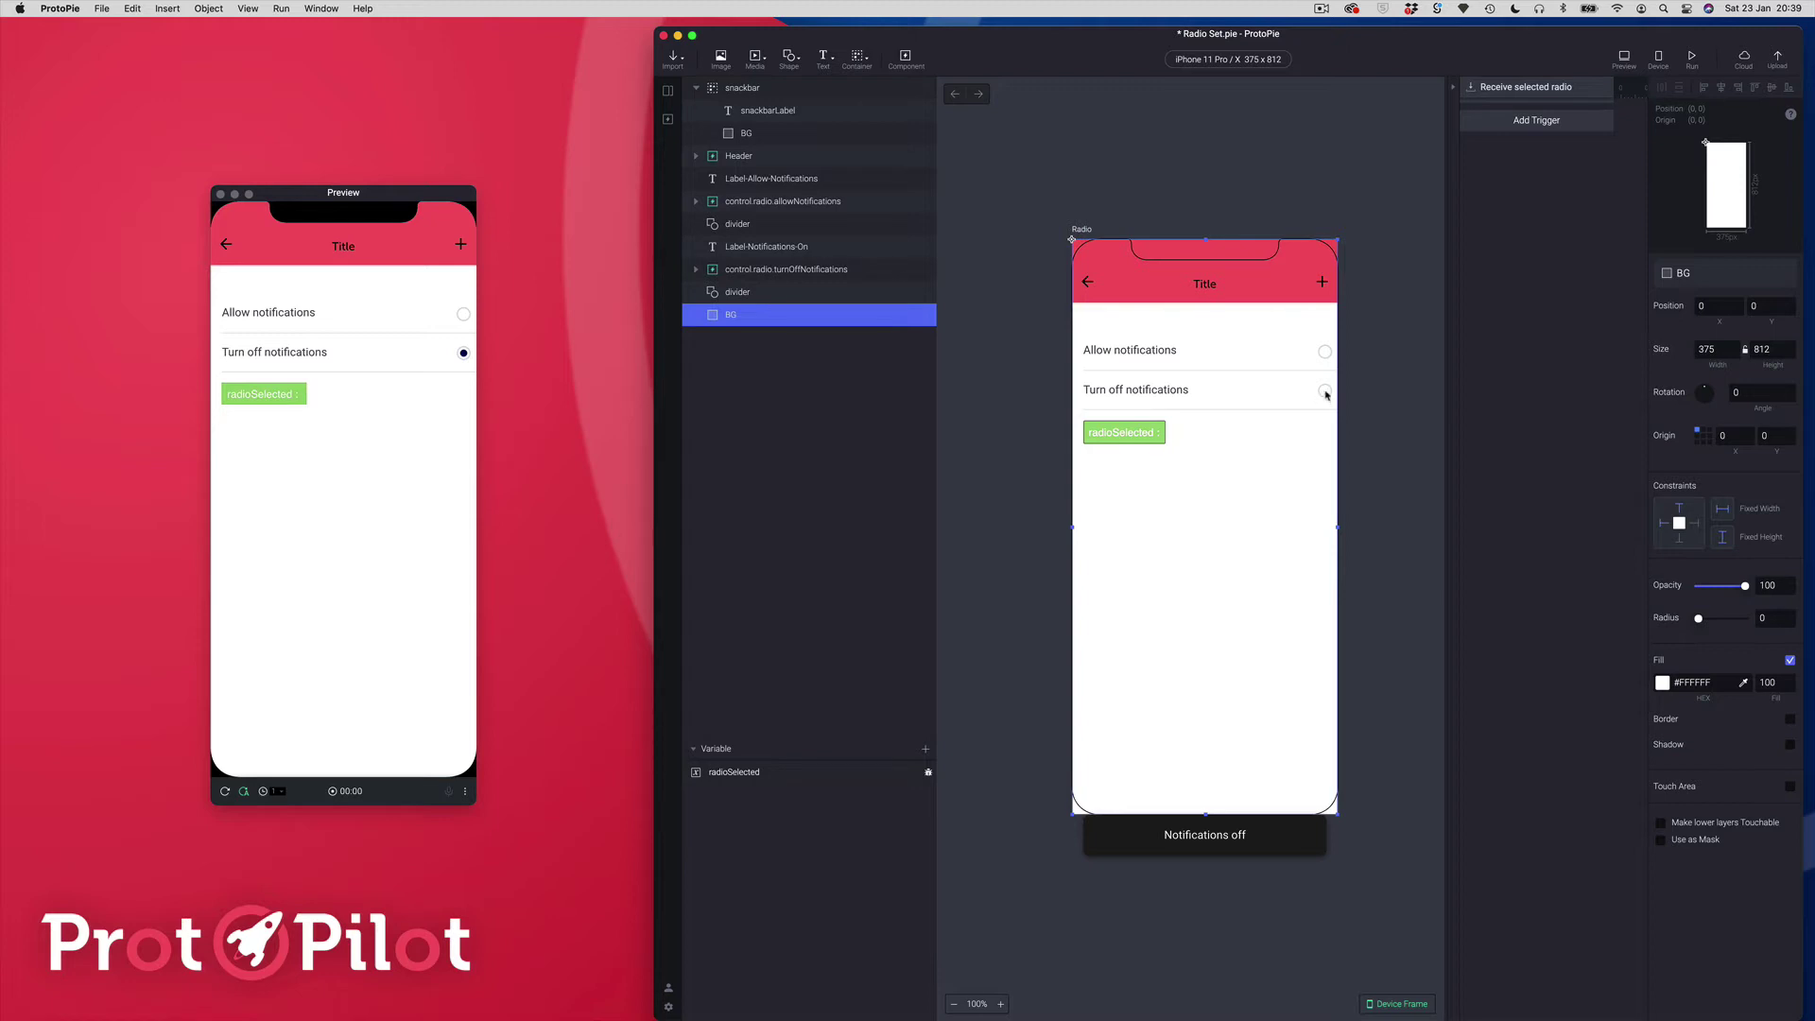
Select the Turn off notifications radio to show its overrides (name off, selected 1), then shift the editor left
{"action": "left_click", "coordinate": [1326, 395]}
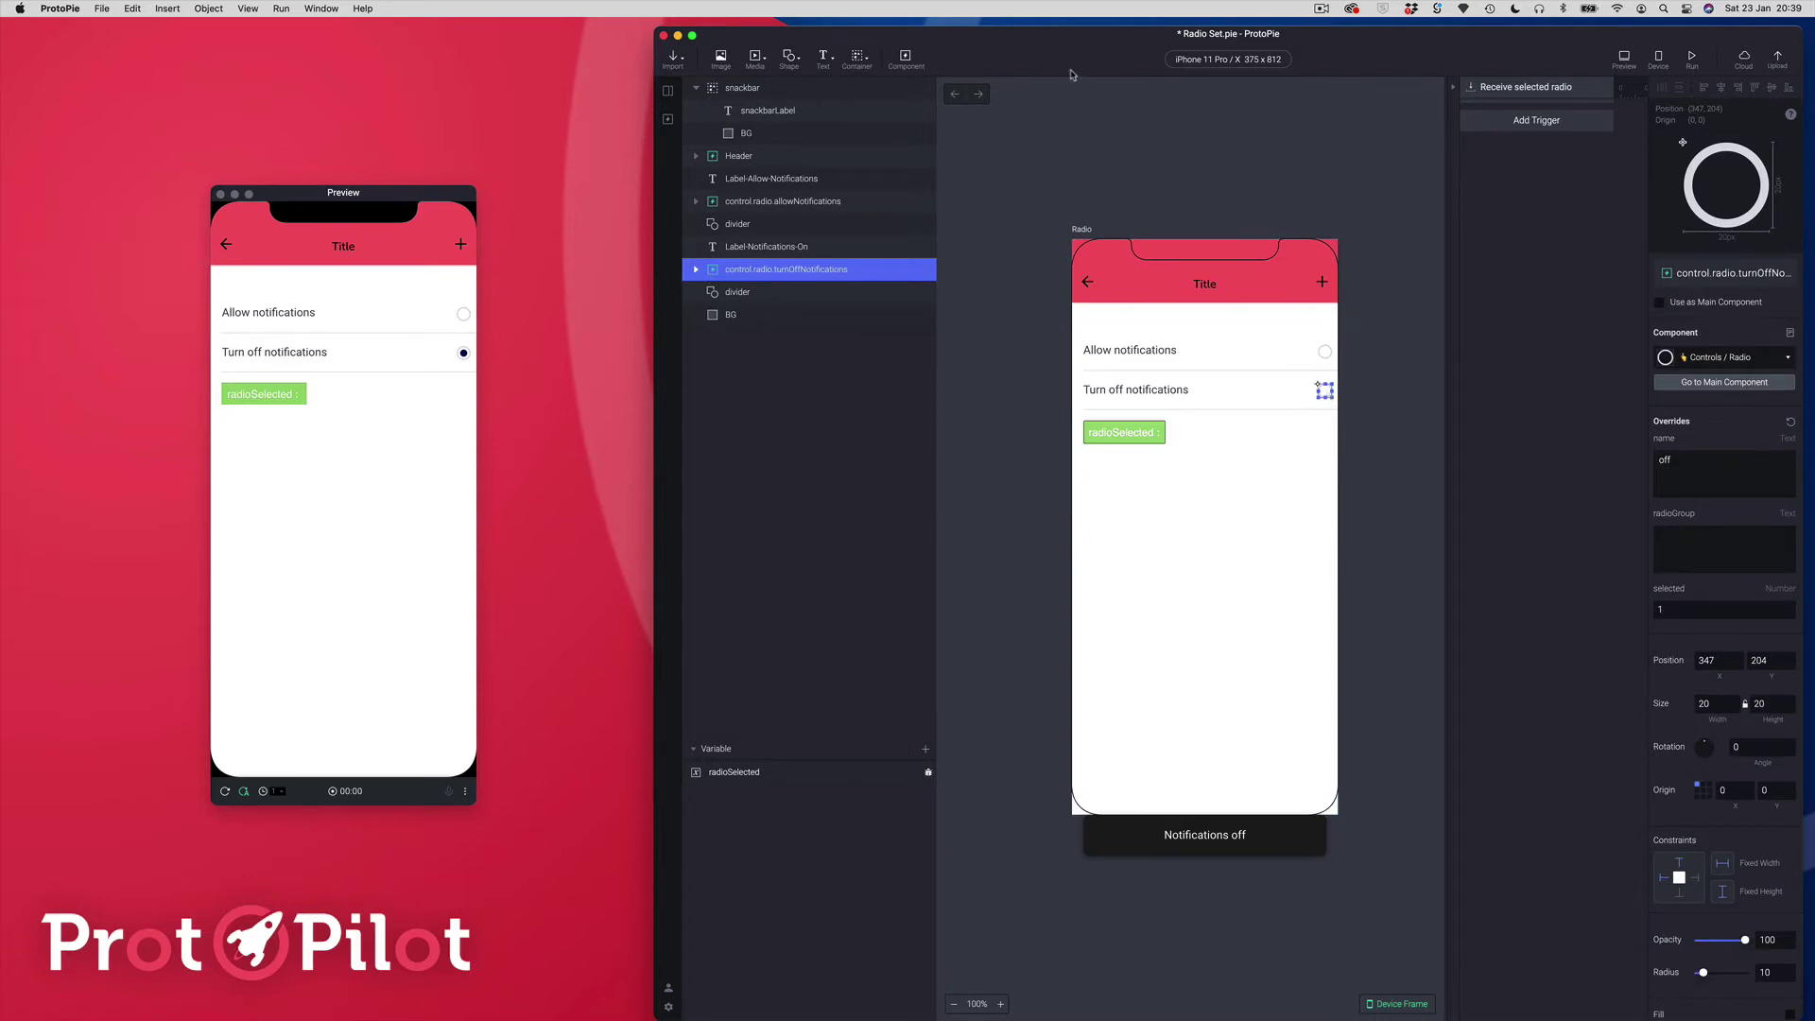
{"action": "left_click_drag", "start_coordinate": [1044, 25], "coordinate": [868, 23]}
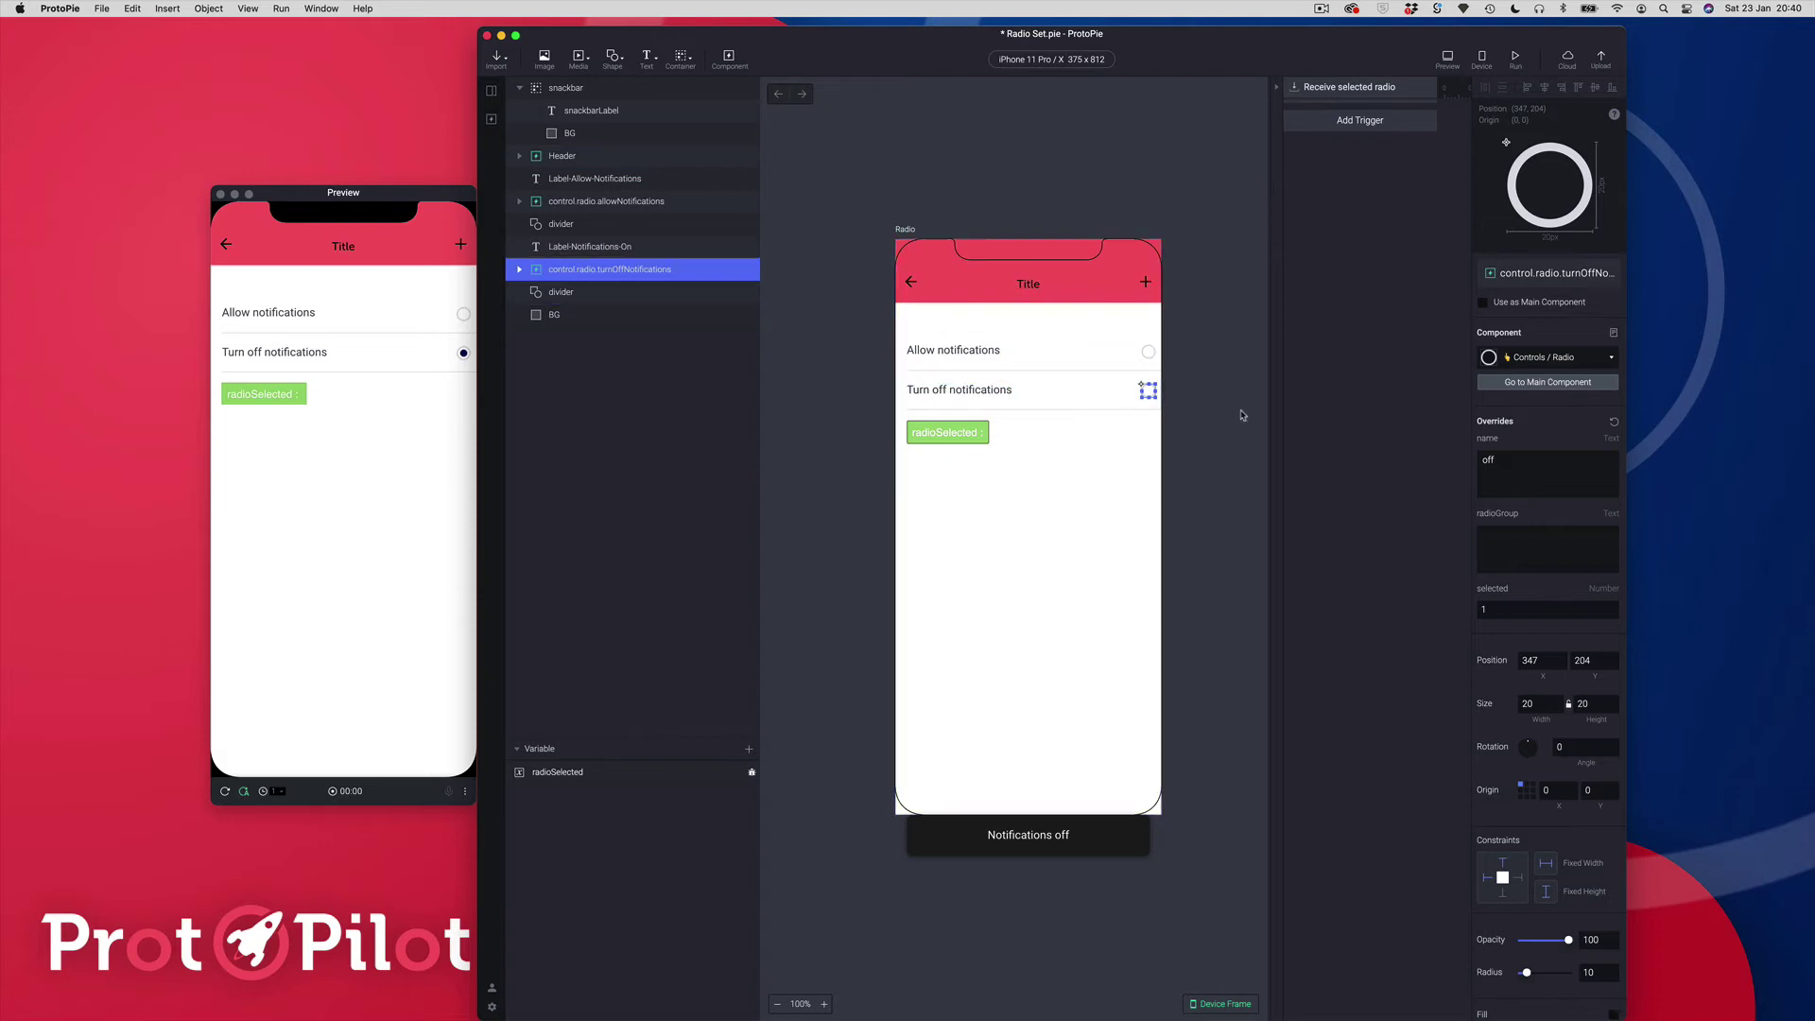
Compare both radios' overrides, then start editing the Allow notifications radio's radioGroup field
{"action": "left_click", "coordinate": [1148, 354]}
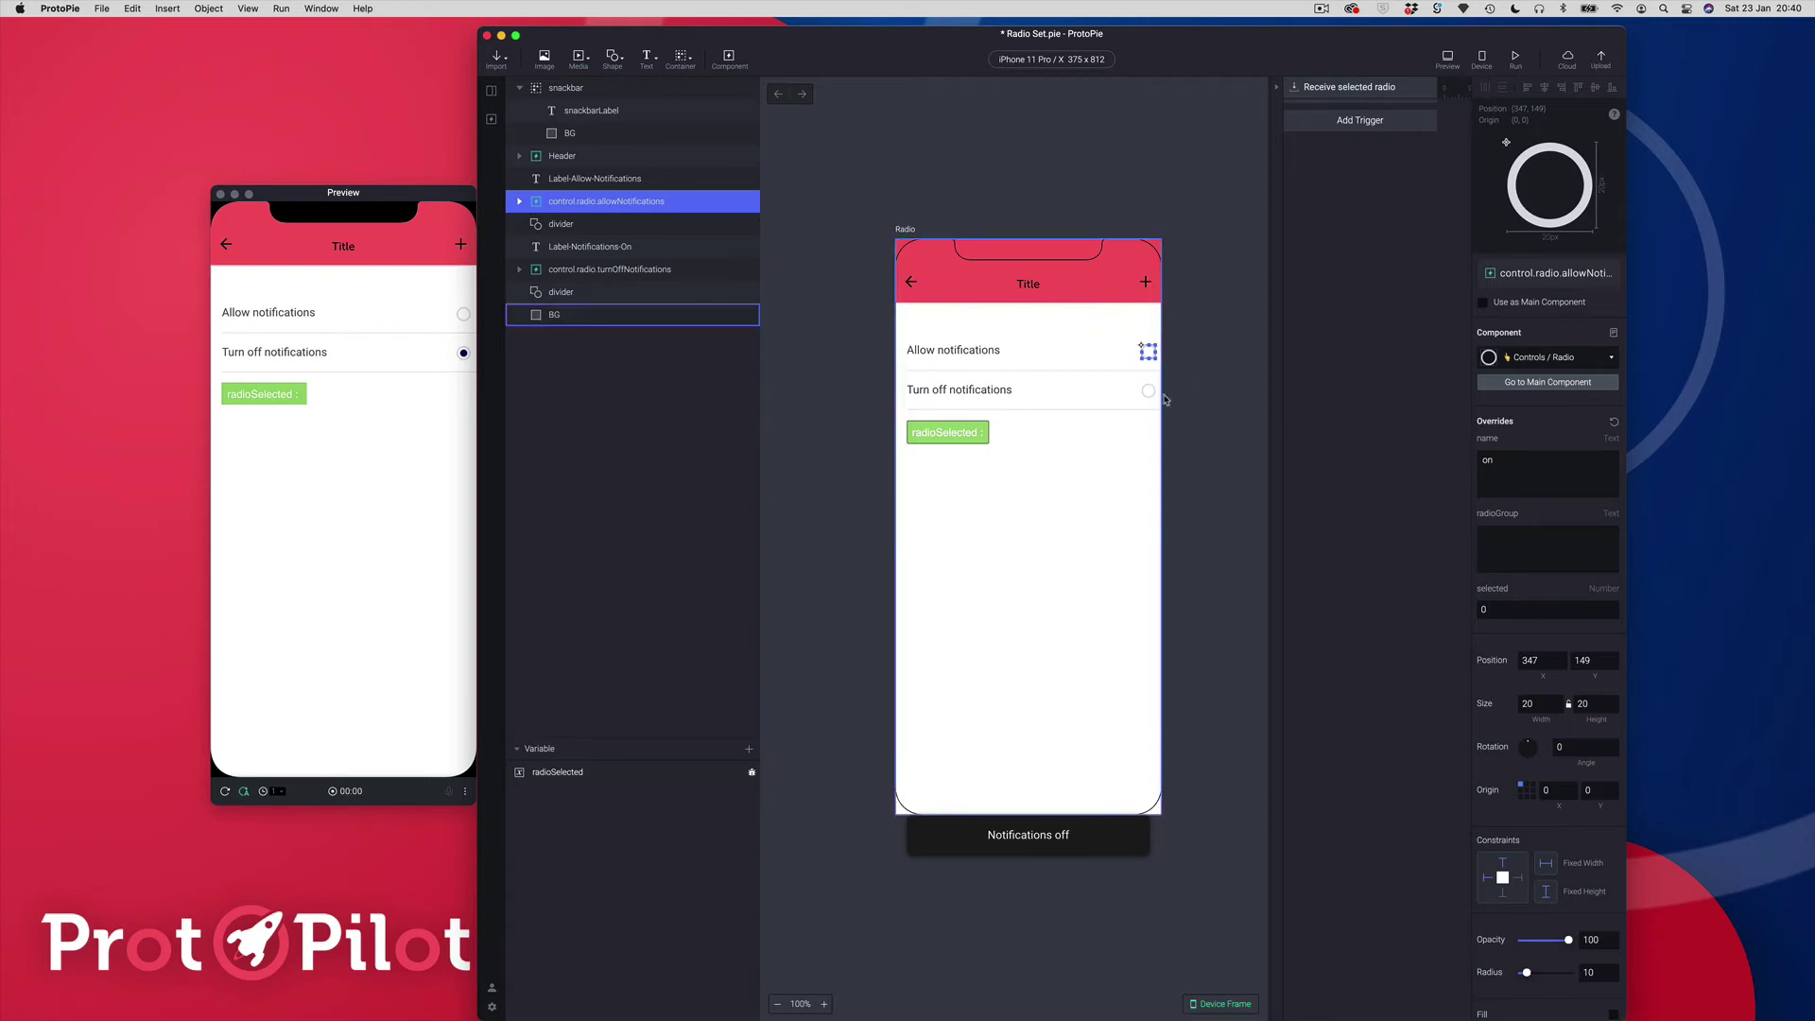
{"action": "left_click", "coordinate": [1149, 392]}
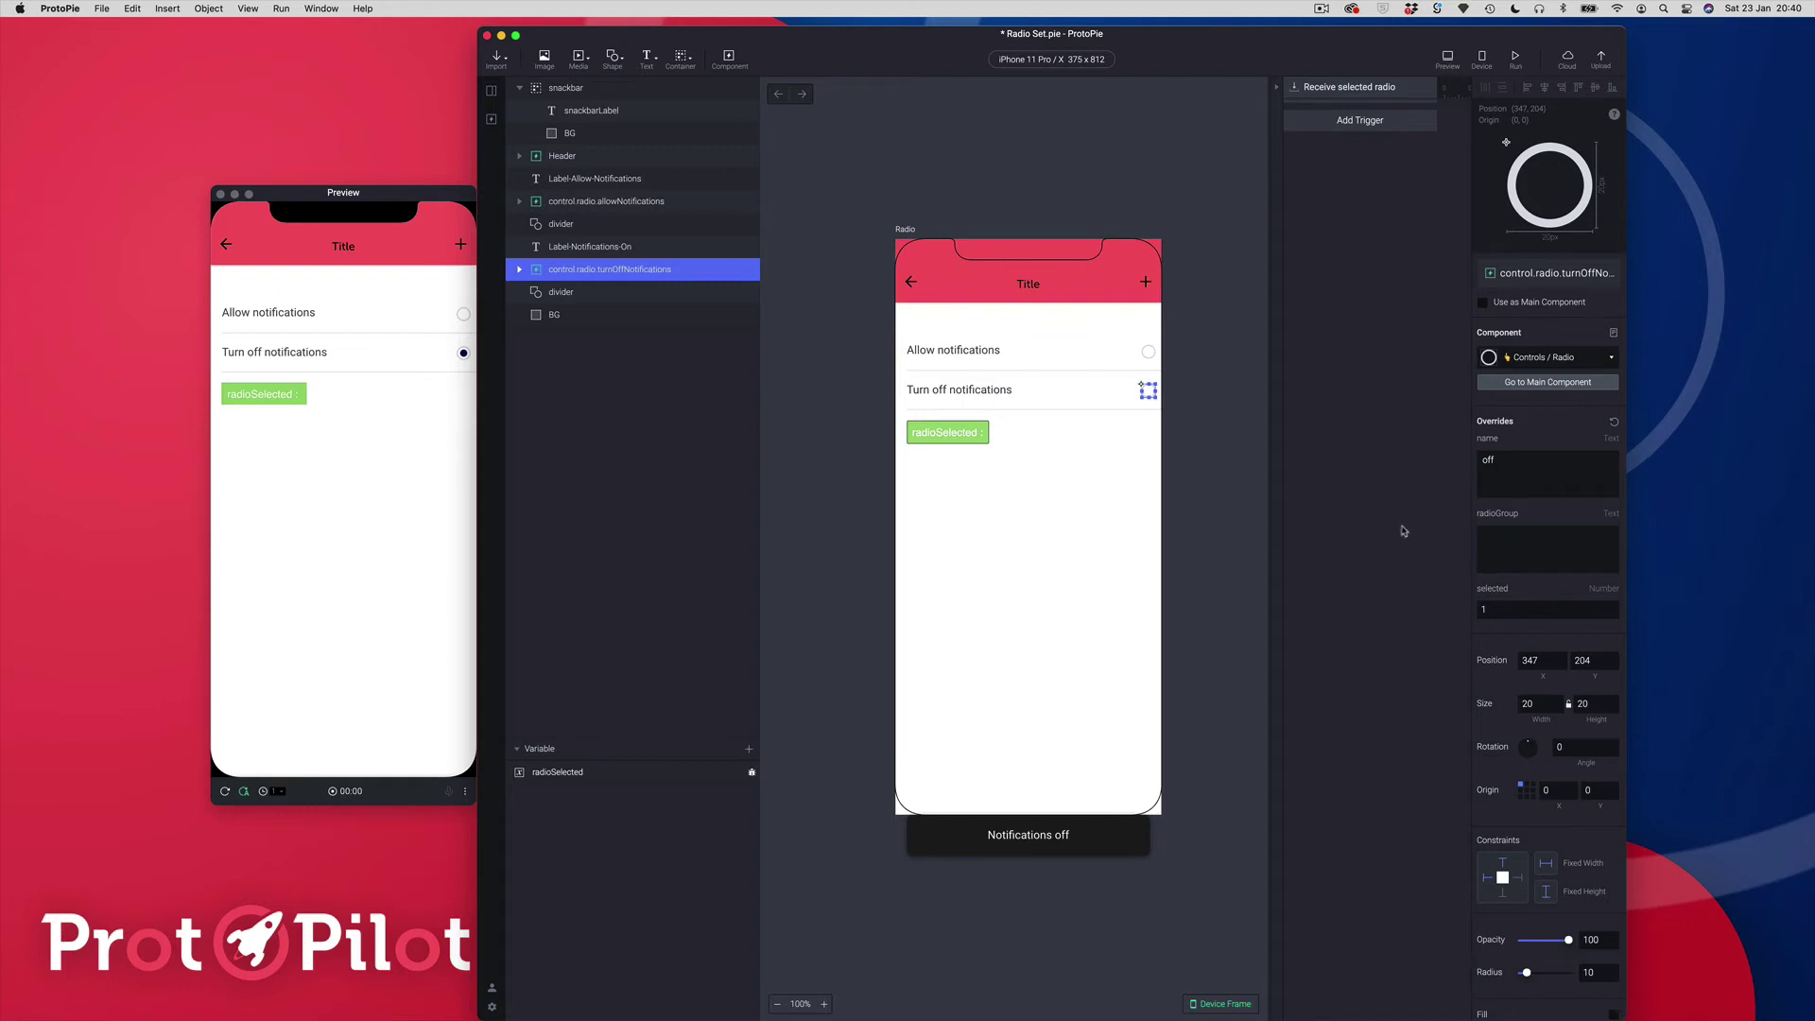
{"action": "left_click", "coordinate": [1147, 353]}
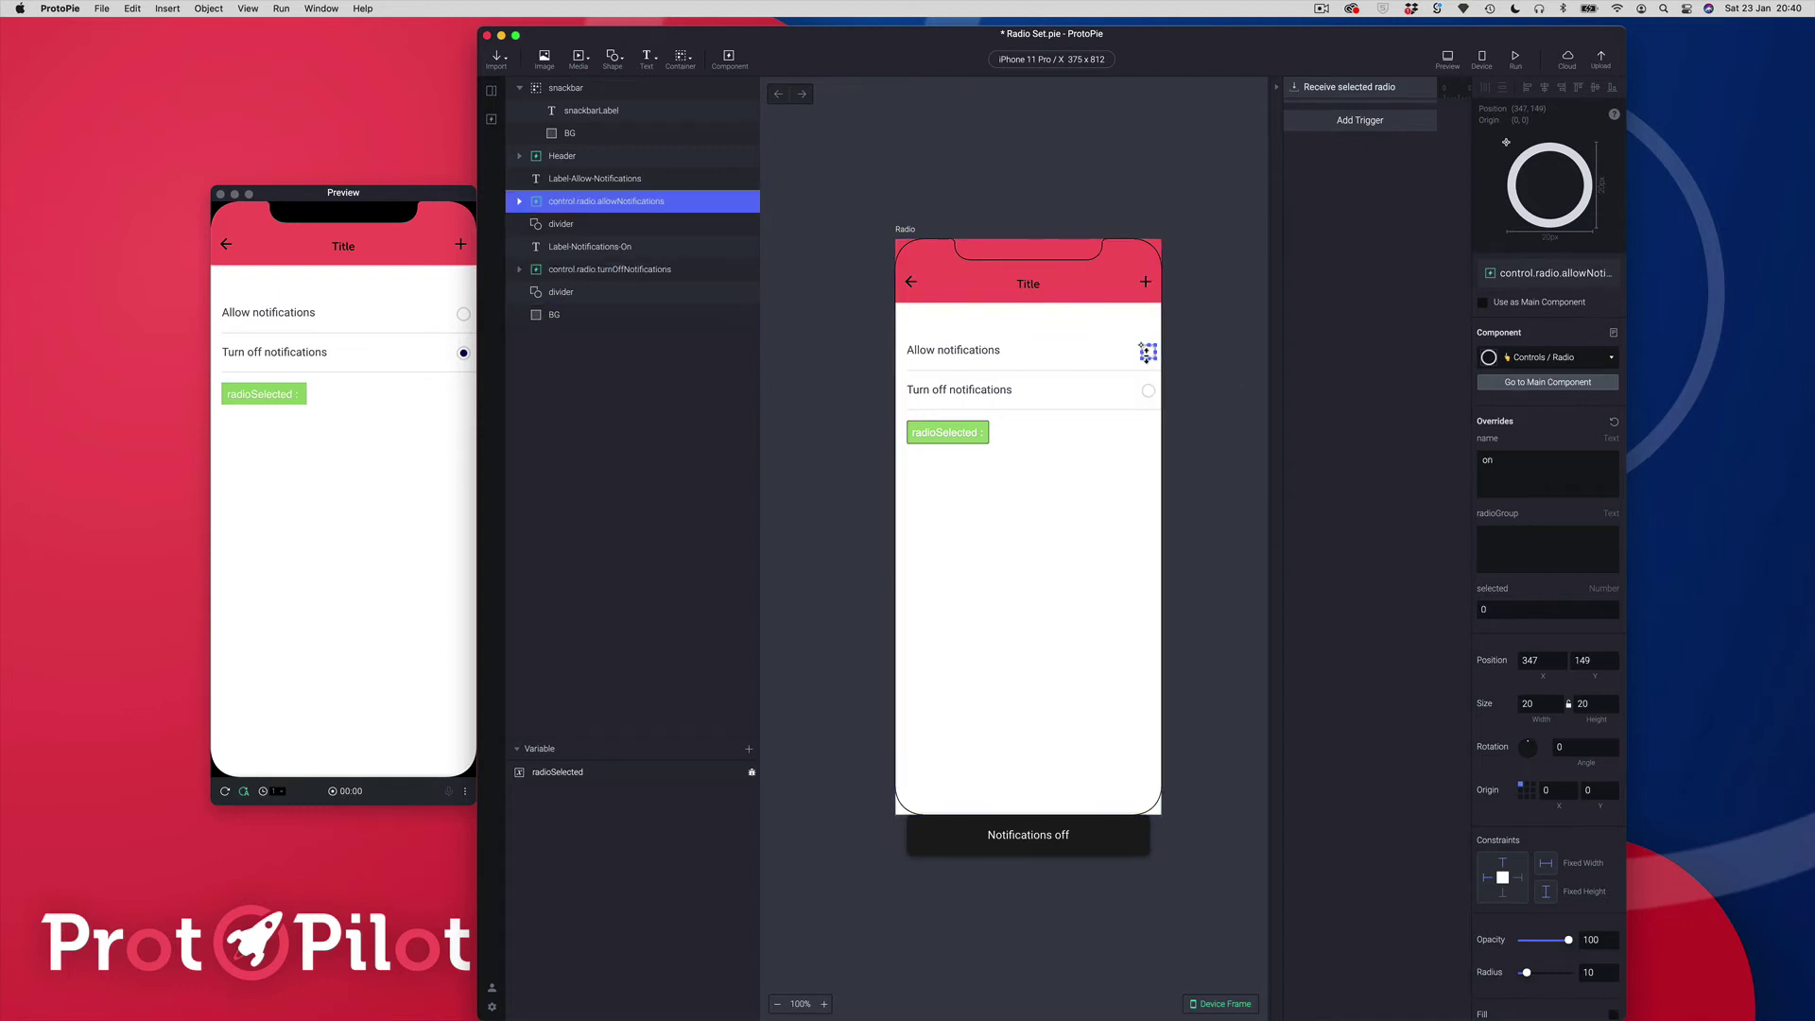
{"action": "left_click", "coordinate": [1513, 545]}
Enter 'radiogroup' as Allow's radioGroup and paste the same value into the Turn off radio's radioGroup
{"action": "type", "text": "radiogroup"}
{"action": "double_click", "coordinate": [1509, 536]}
{"action": "key", "text": "super+c"}
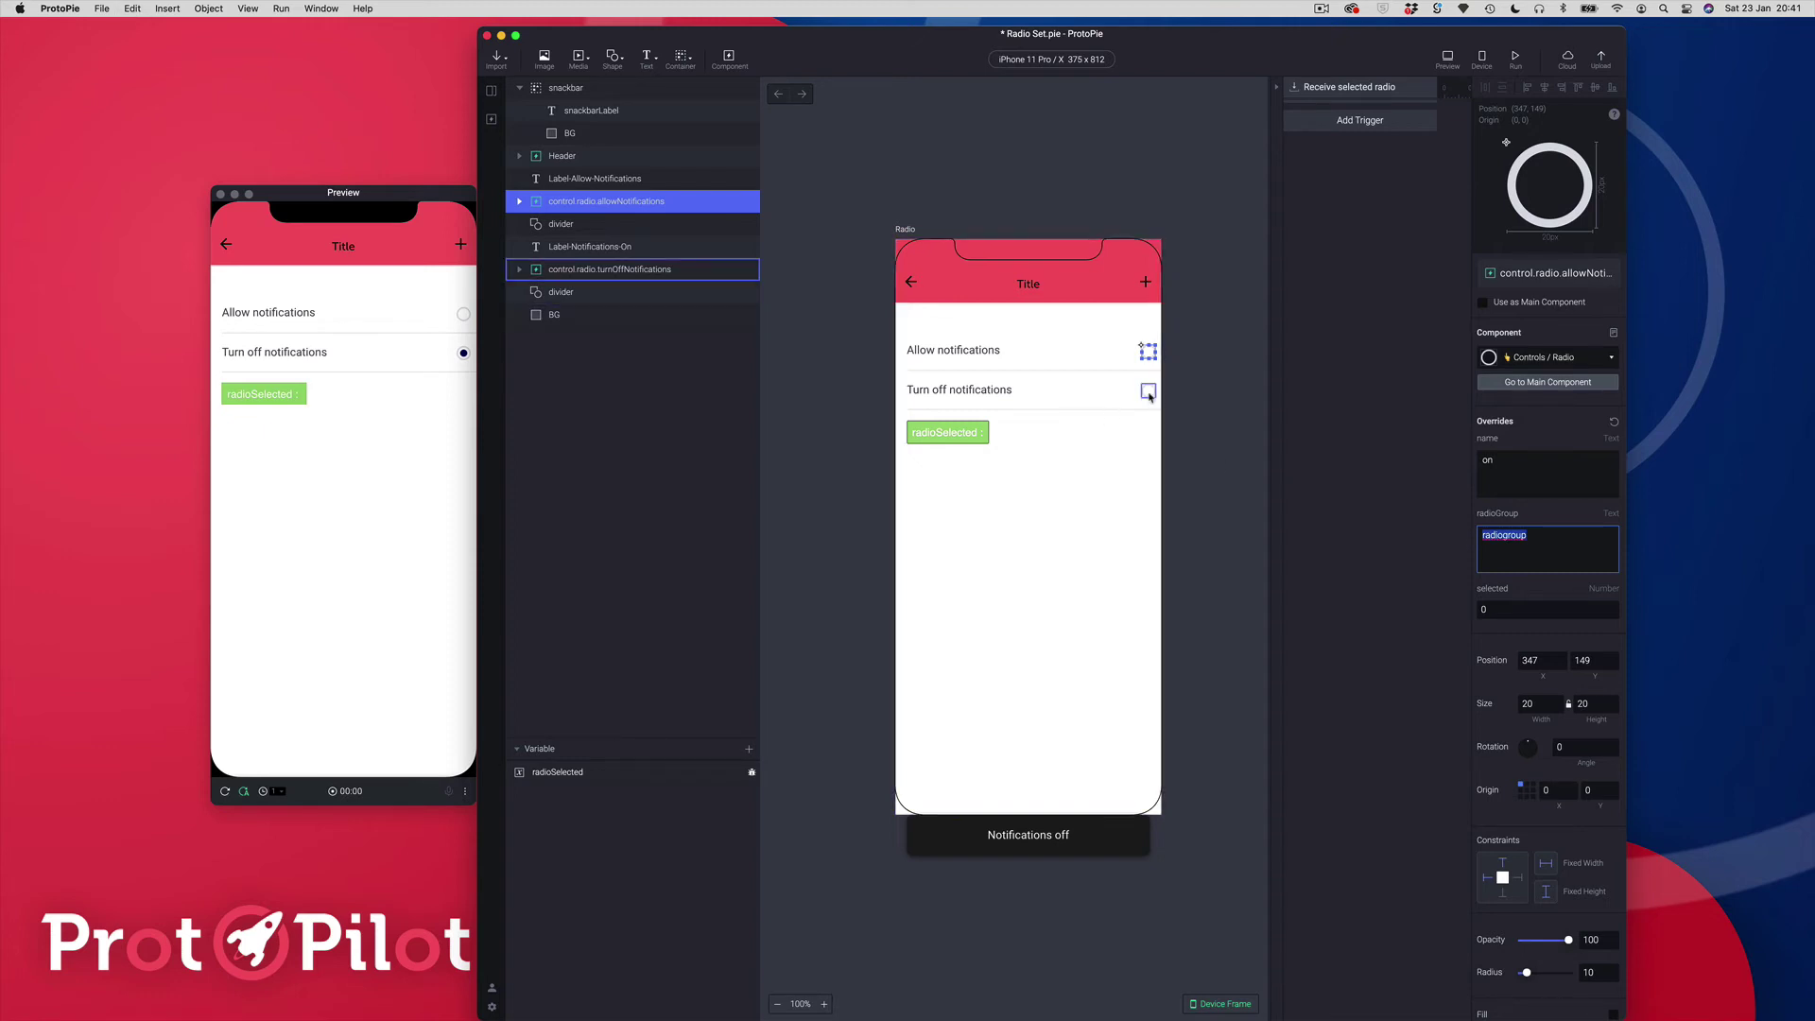
{"action": "left_click", "coordinate": [610, 269]}
{"action": "left_click", "coordinate": [1516, 554]}
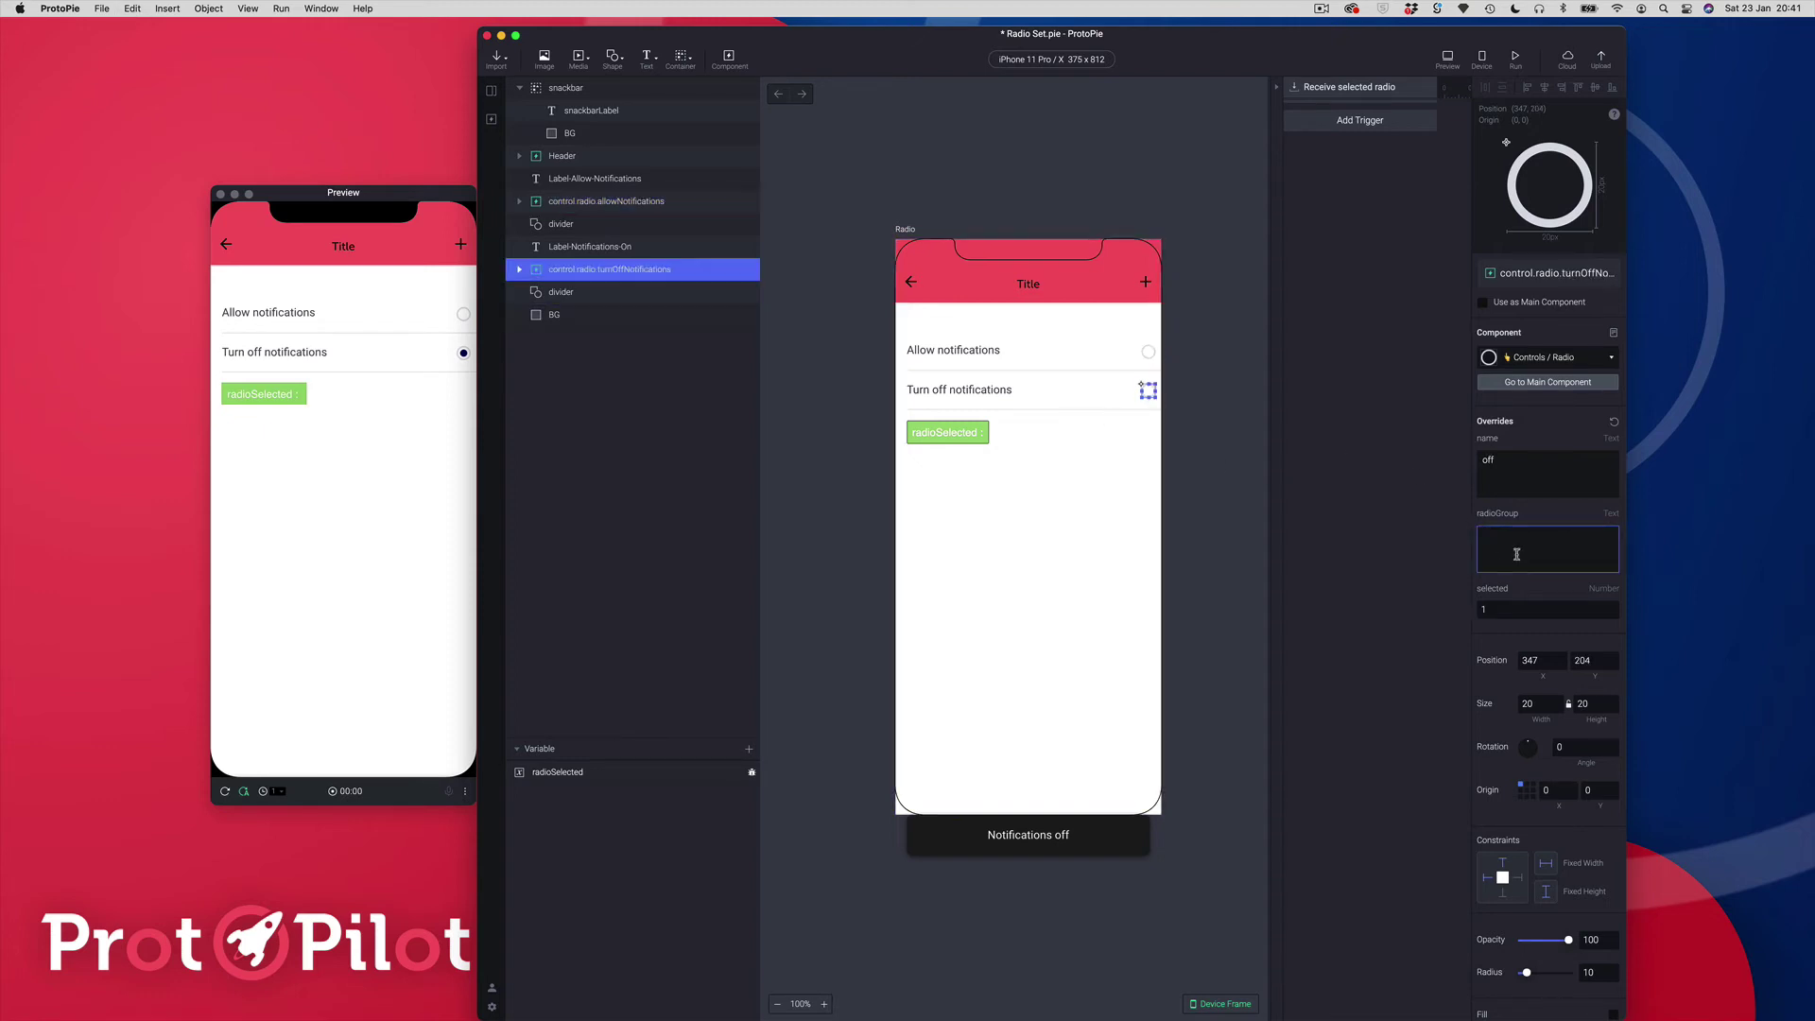
{"action": "key", "text": "super+v"}
Switch repeatedly between Allow and Turn off in the preview to confirm the radios toggle together
{"action": "left_click", "coordinate": [1155, 484]}
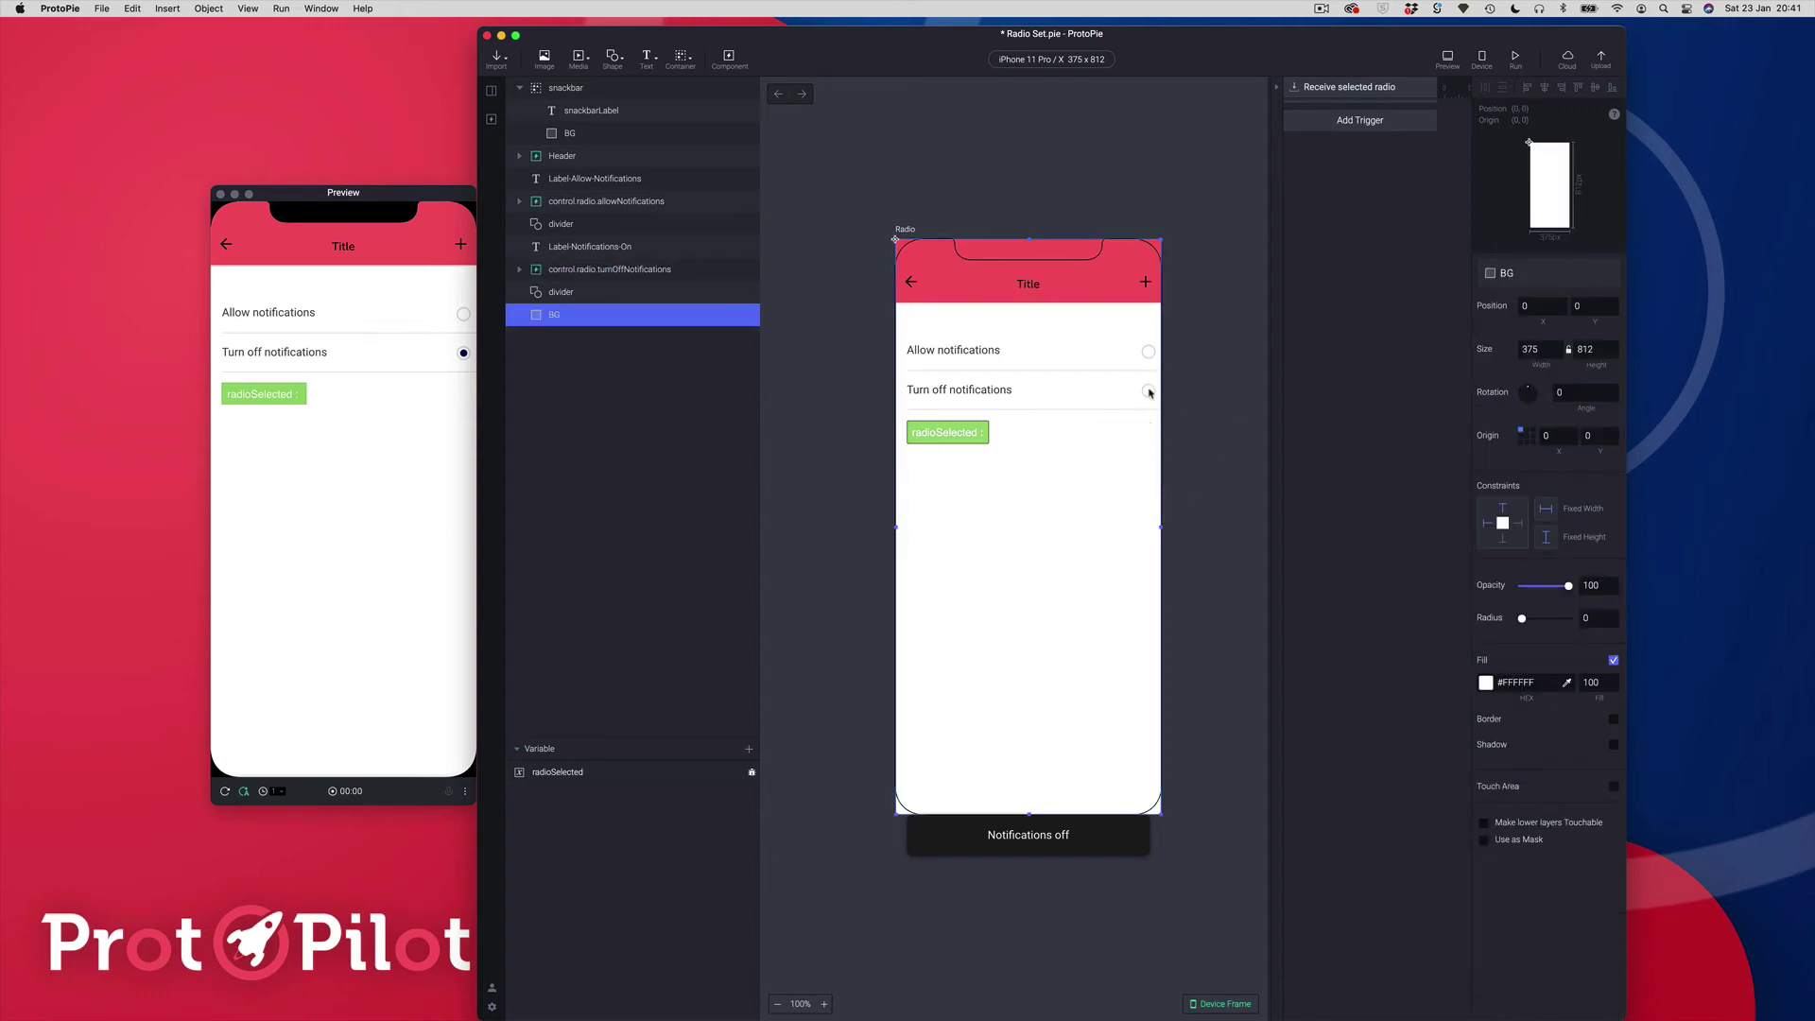
{"action": "left_click", "coordinate": [1150, 391]}
{"action": "left_click", "coordinate": [1154, 356]}
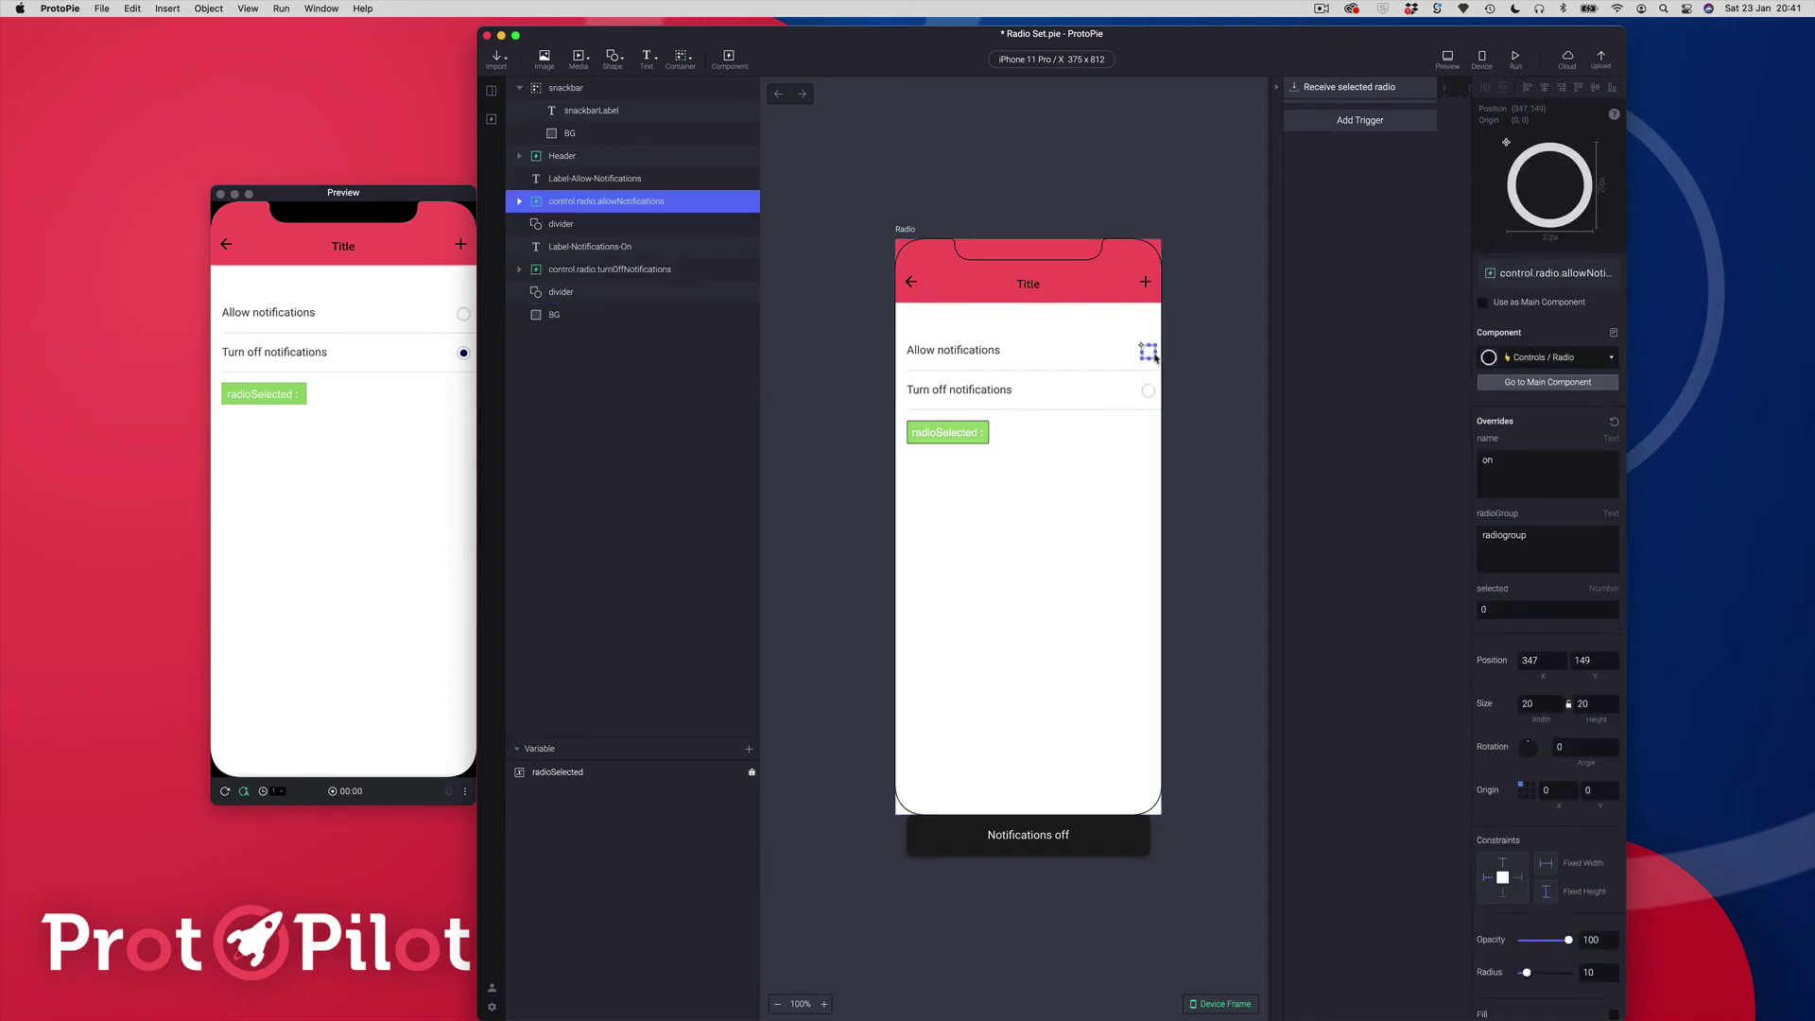
{"action": "left_click", "coordinate": [462, 314]}
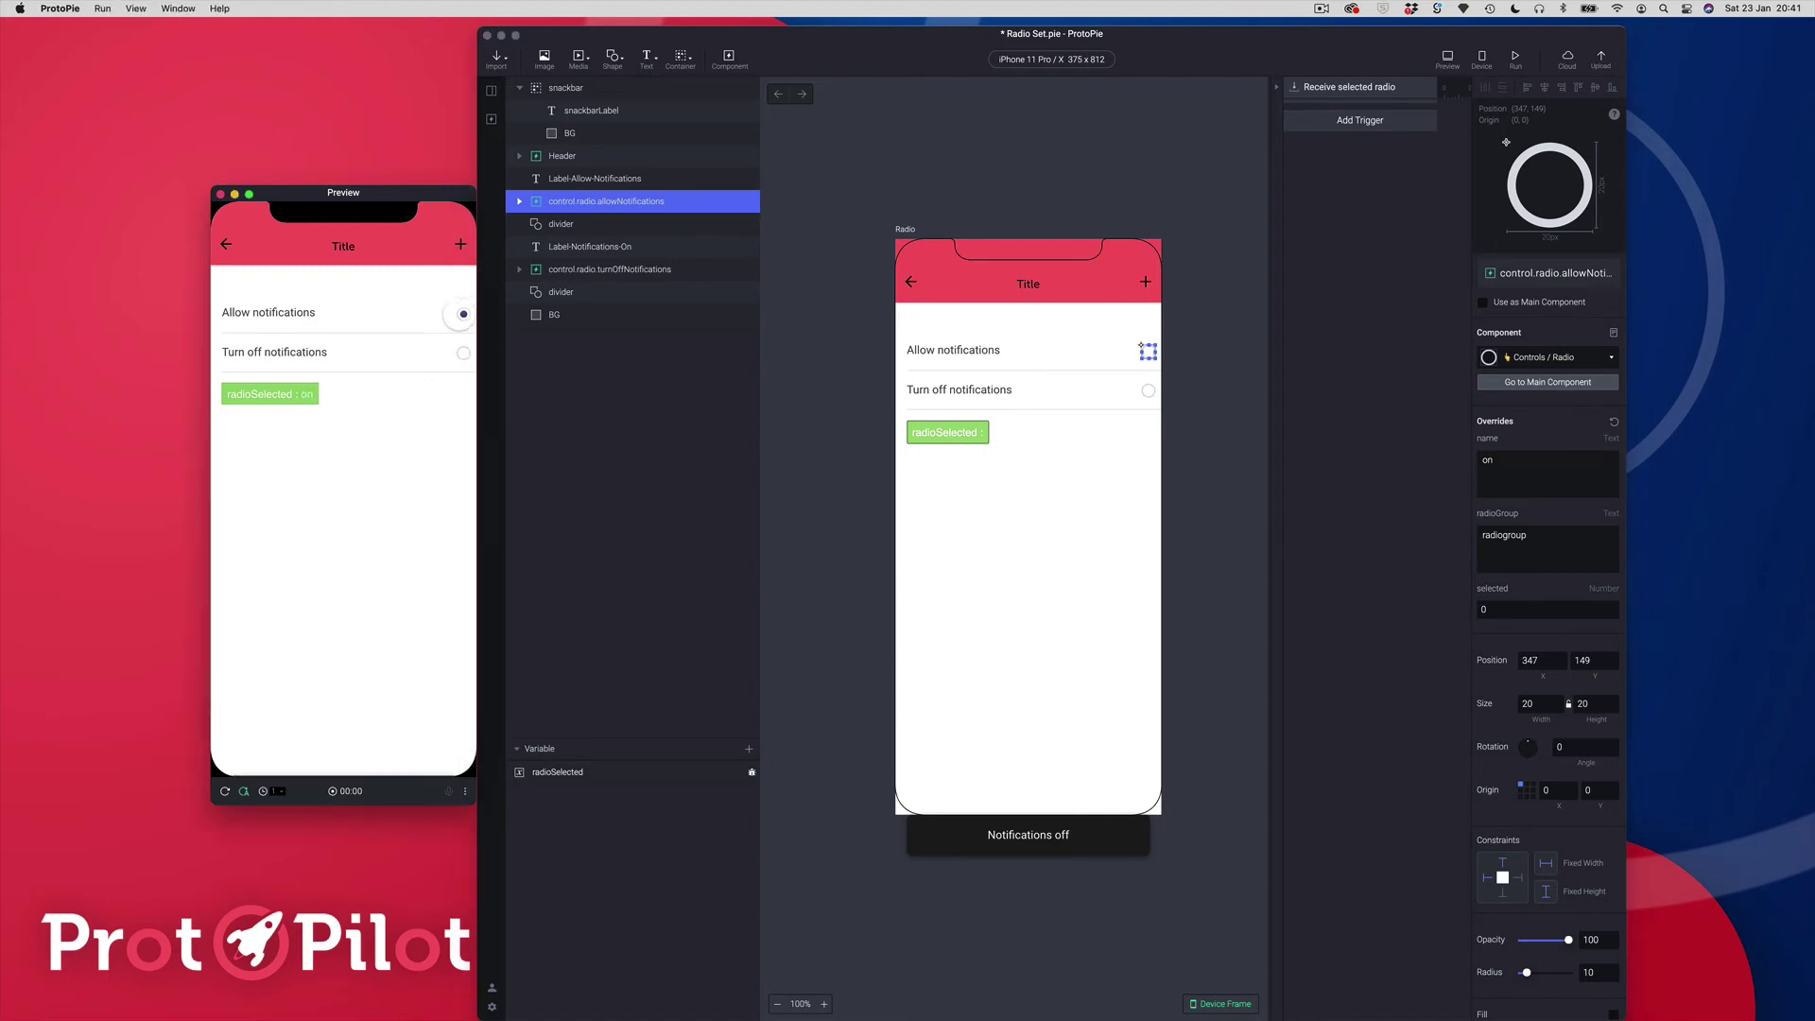
{"action": "left_click", "coordinate": [376, 343]}
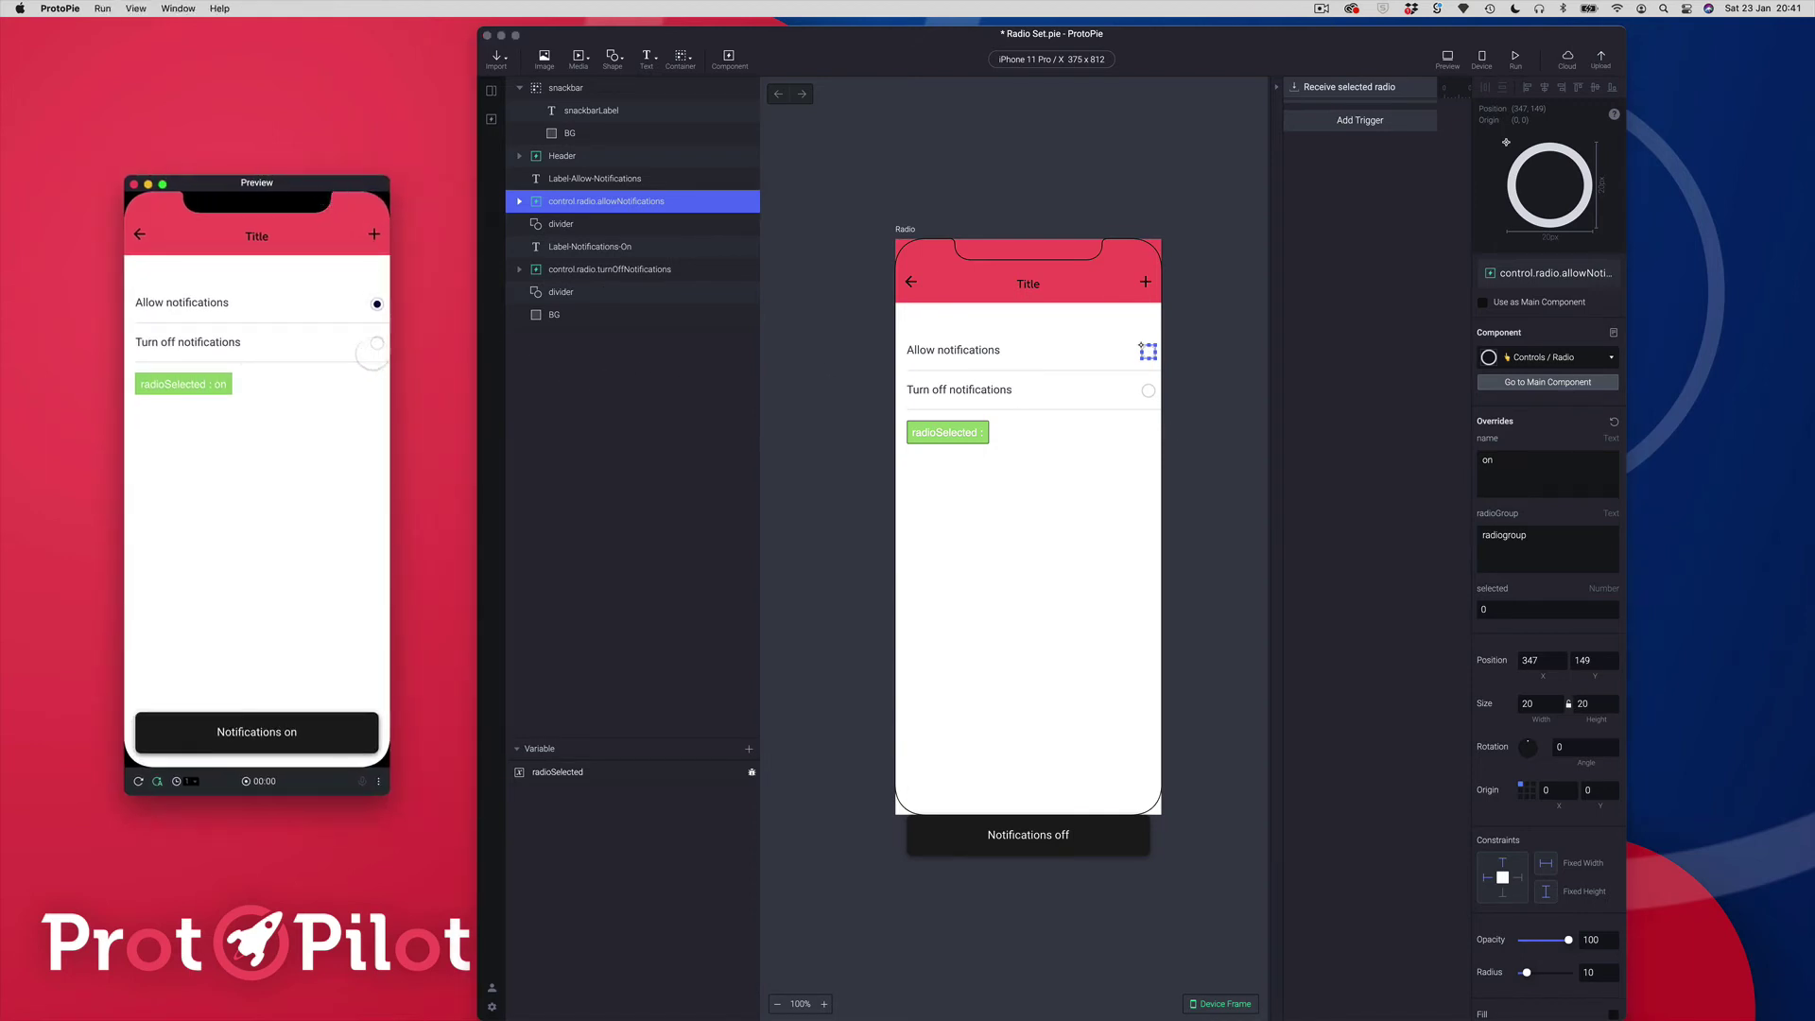
{"action": "left_click", "coordinate": [376, 303]}
{"action": "left_click", "coordinate": [376, 343]}
{"action": "left_click", "coordinate": [377, 303]}
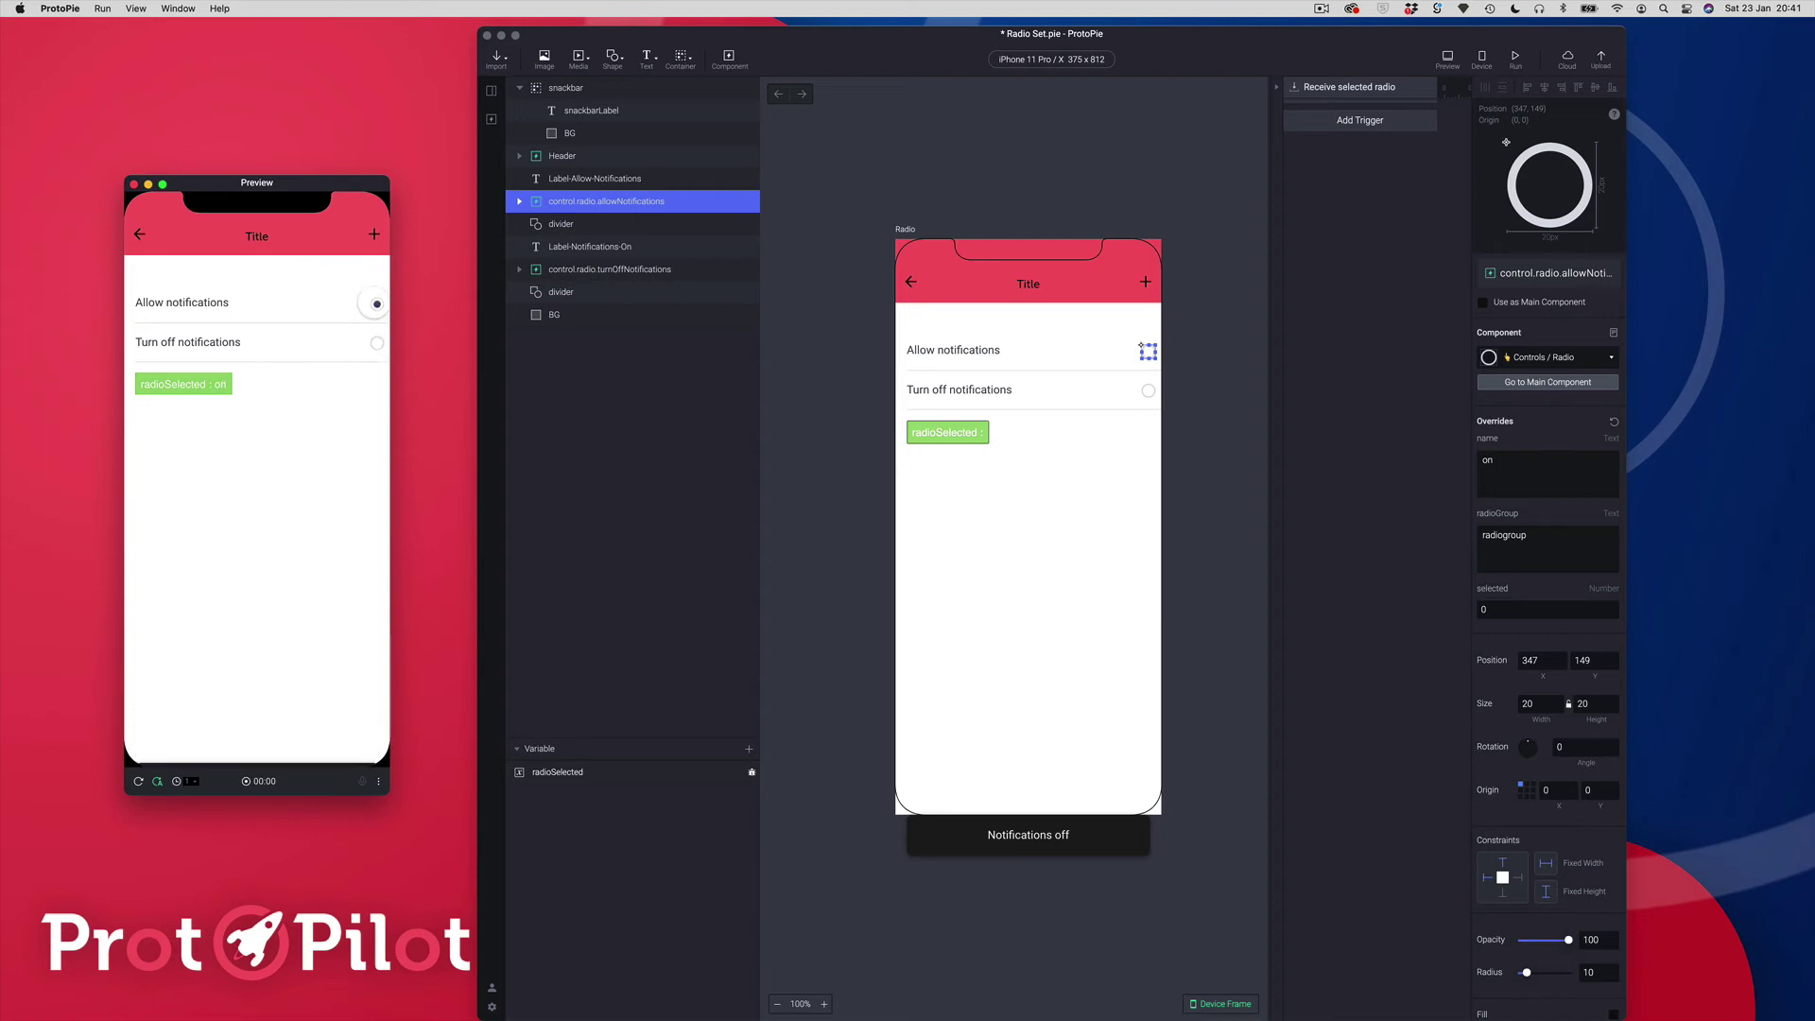
Delete the Allow radio's radioGroup value, test Turn off in the preview, then paste 'radiogroup' back
{"action": "left_click", "coordinate": [1554, 541]}
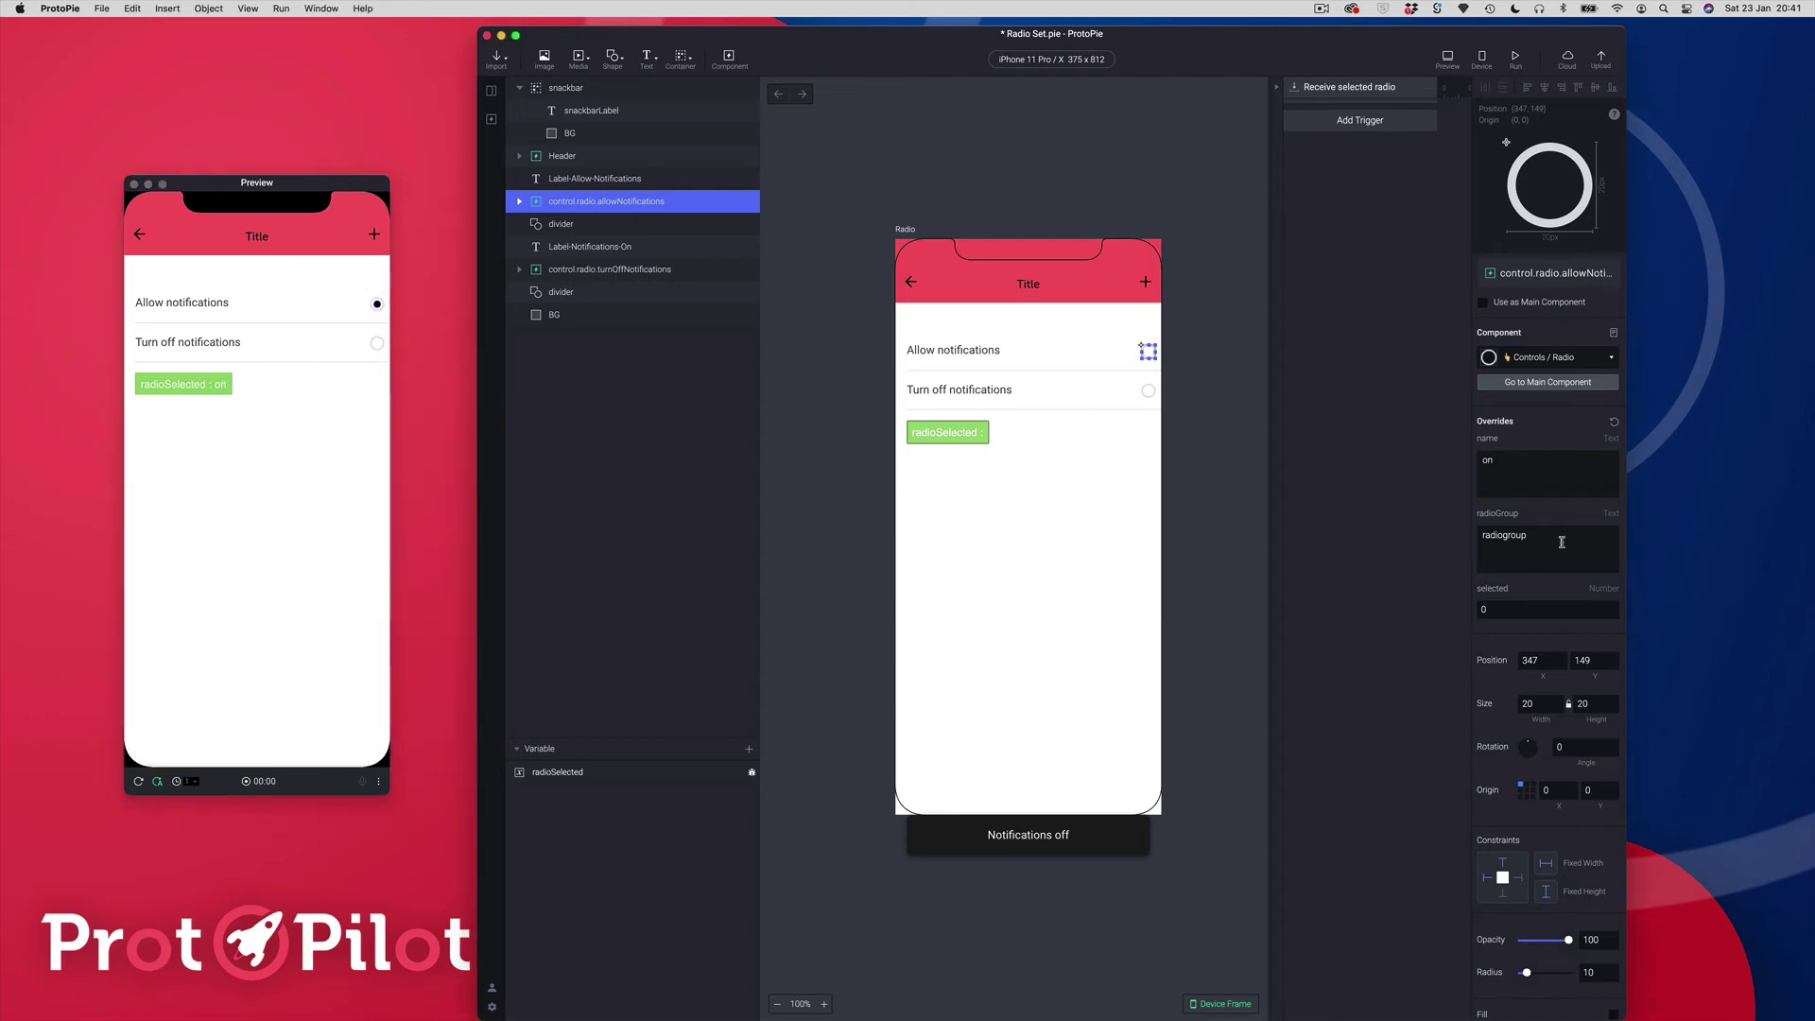
{"action": "left_click", "coordinate": [1555, 541]}
{"action": "key", "text": "super+c"}
{"action": "key", "text": "BackSpace"}
{"action": "left_click", "coordinate": [377, 342]}
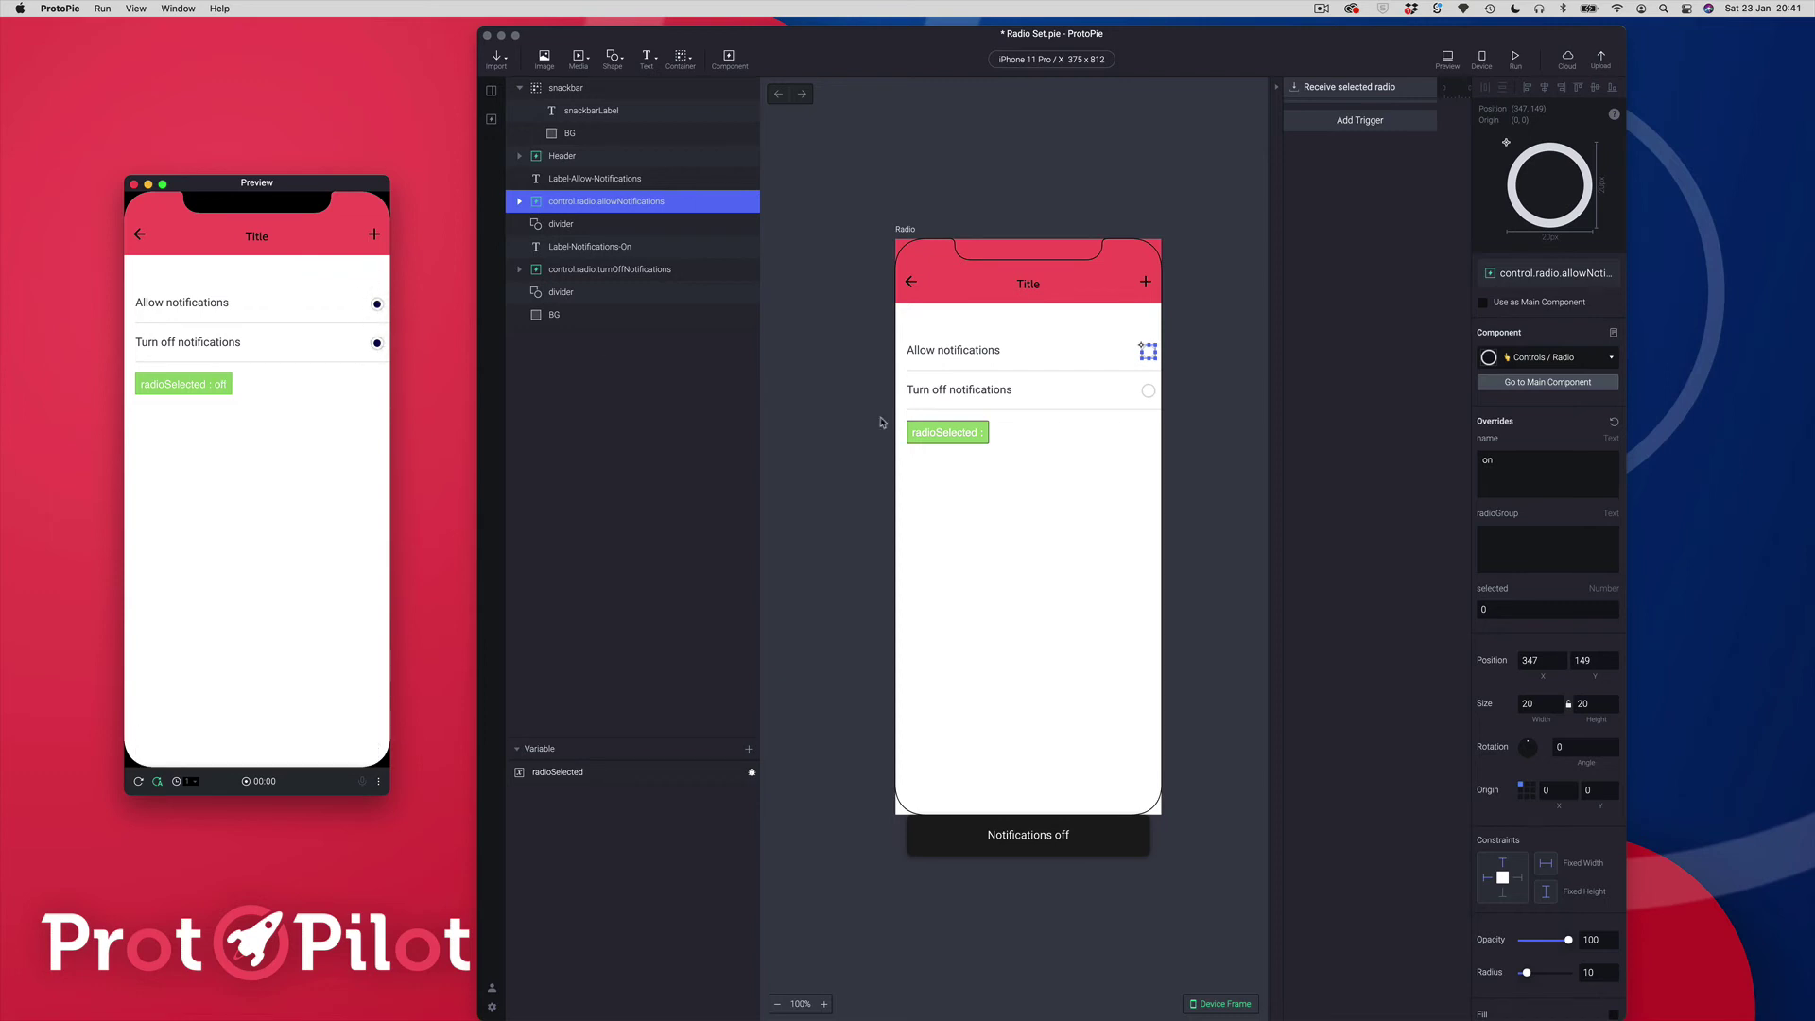
{"action": "left_click", "coordinate": [1501, 539]}
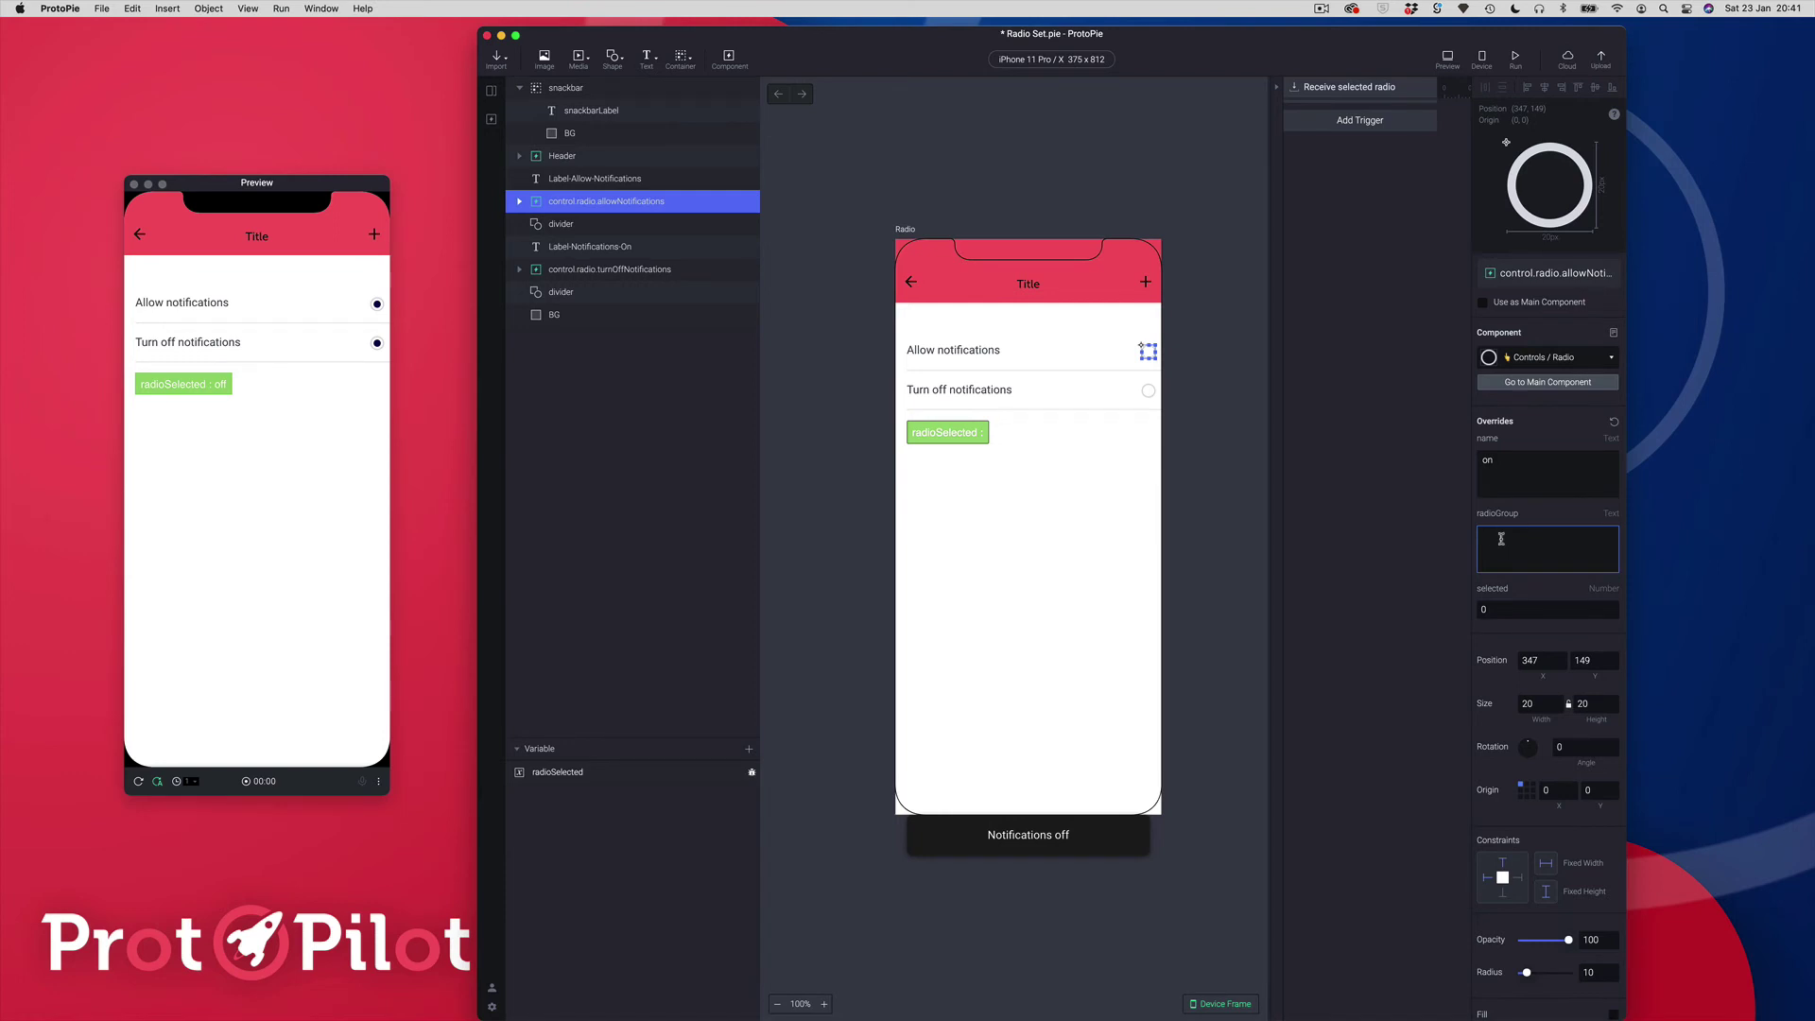
{"action": "key", "text": "super+v"}
Set the Turn off radio's selected override to 0 and the Allow radio's selected override to 1
{"action": "left_click", "coordinate": [1150, 393]}
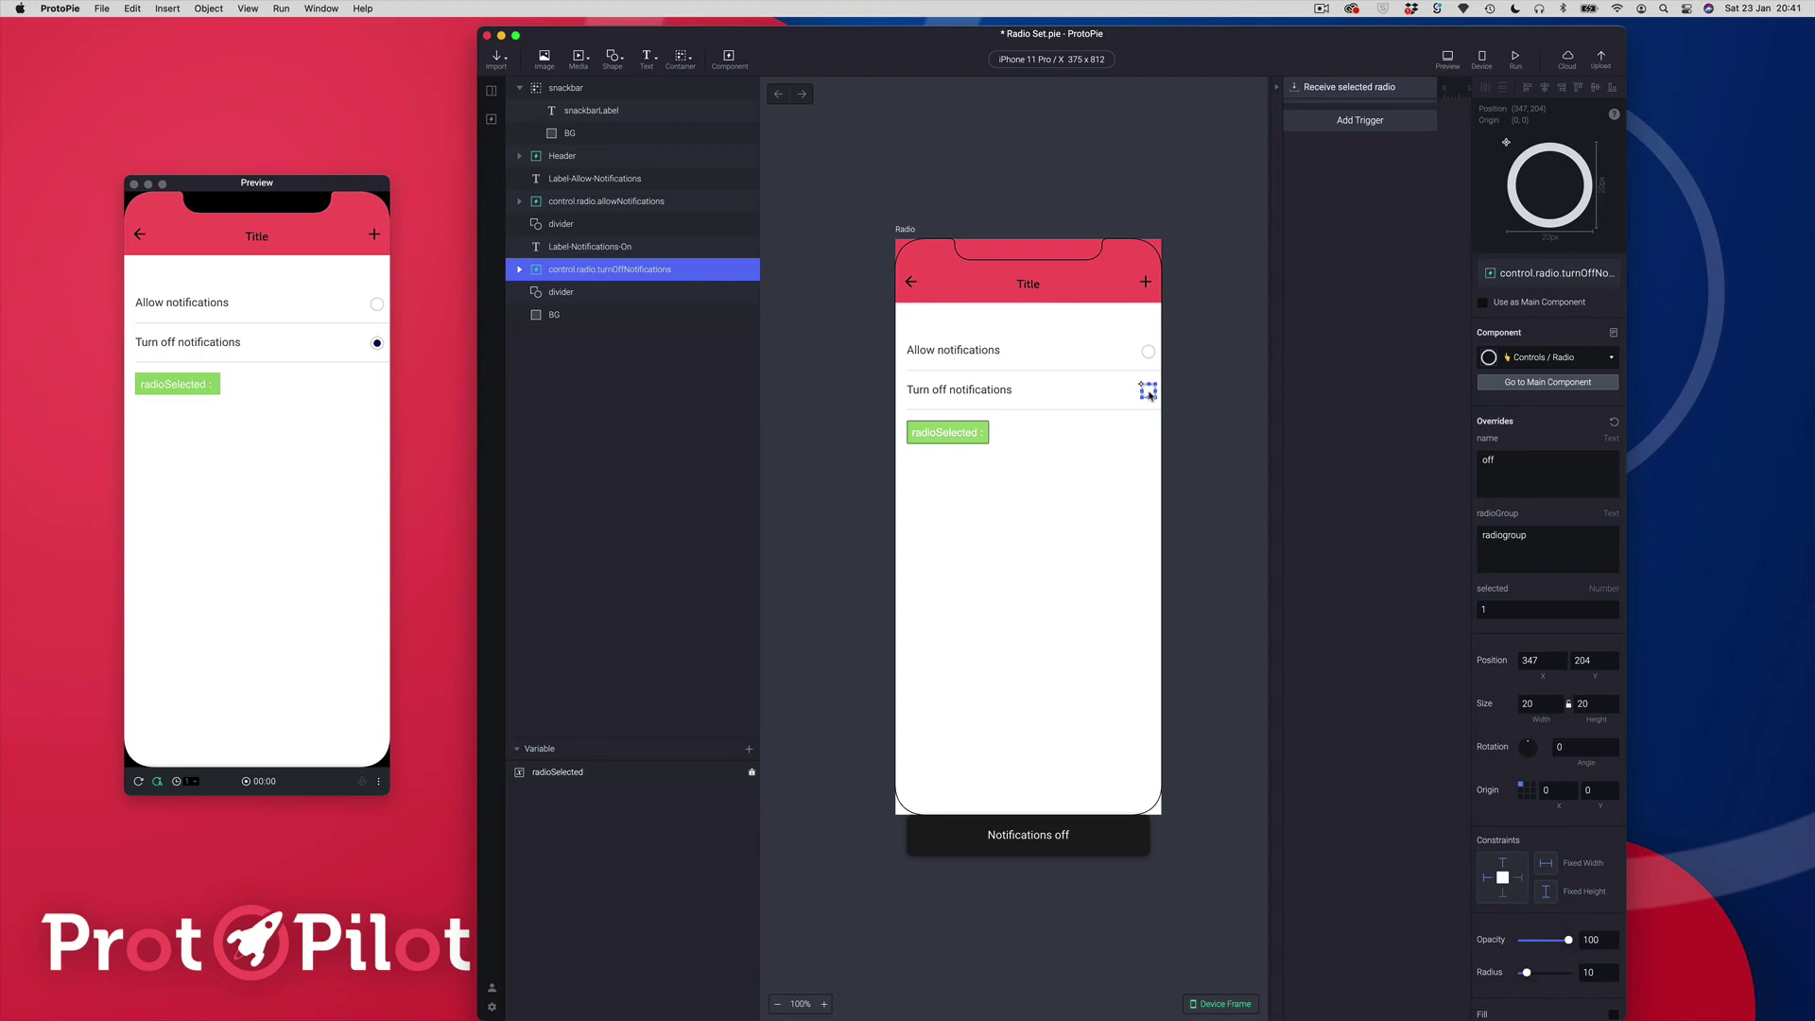
{"action": "left_click", "coordinate": [1521, 610]}
{"action": "key", "text": "Return"}
{"action": "left_click", "coordinate": [1148, 352]}
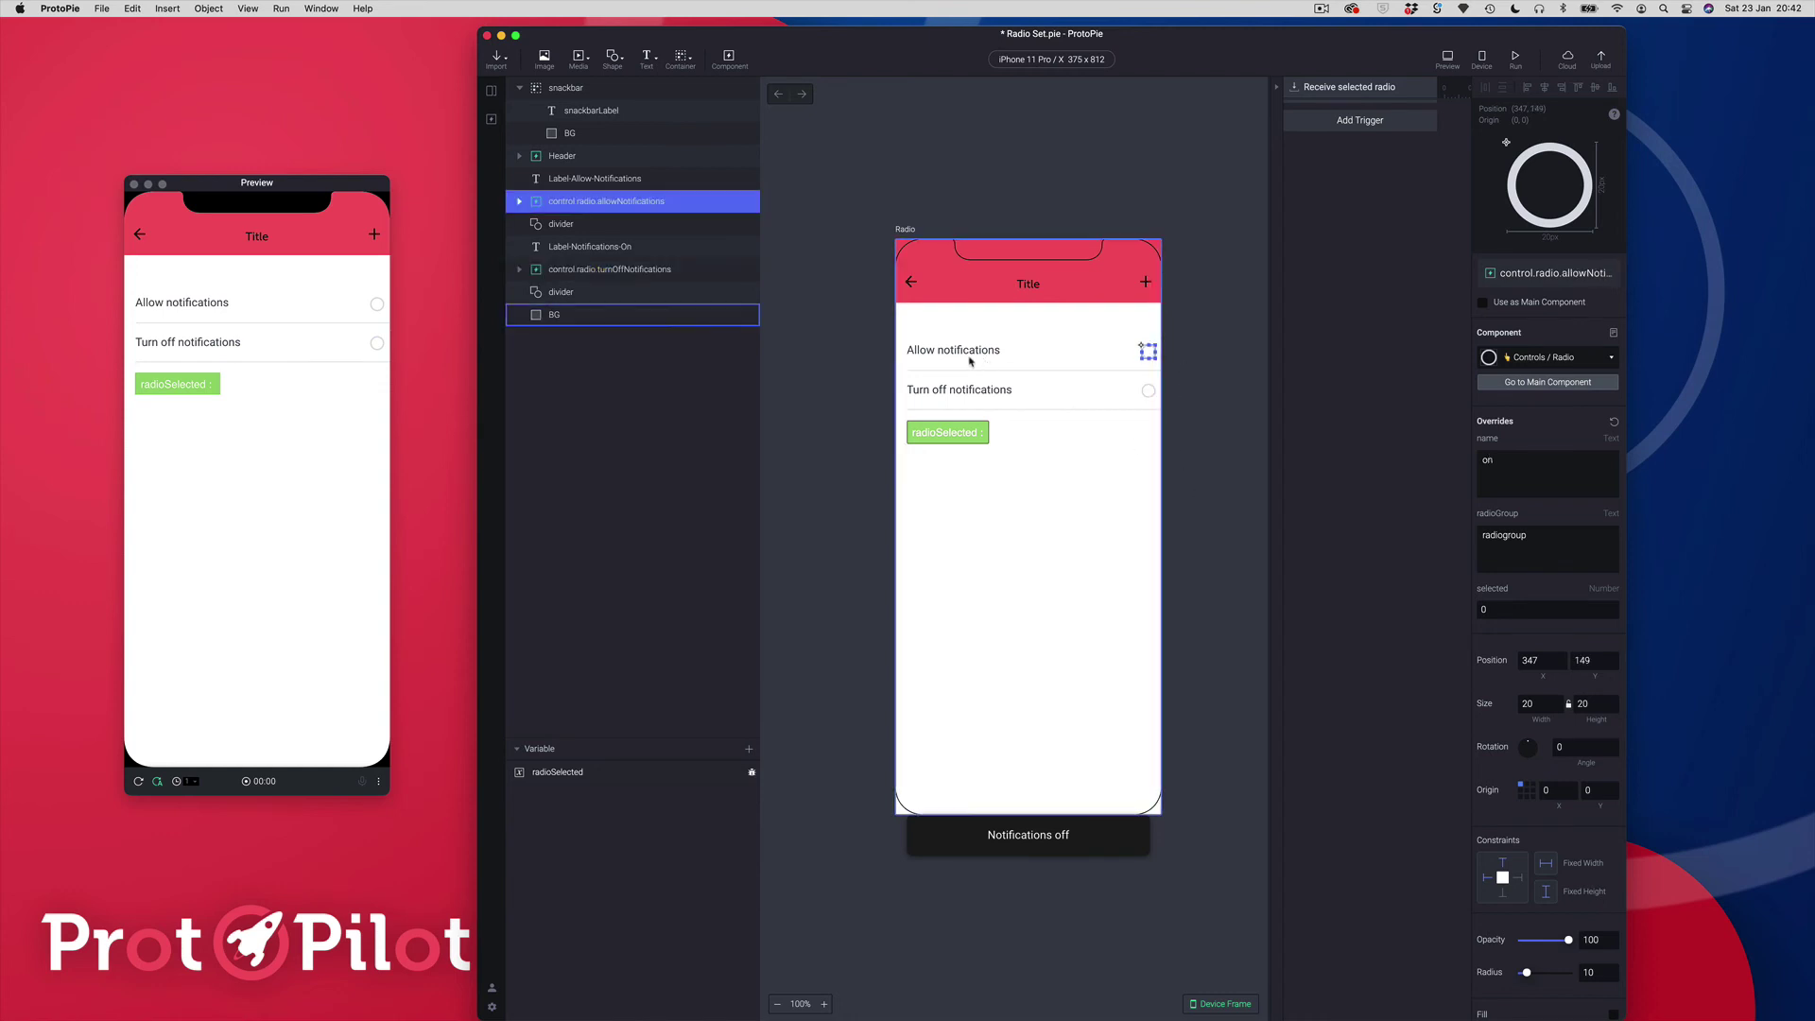
{"action": "left_click", "coordinate": [1493, 613]}
{"action": "key", "text": "super+a"}
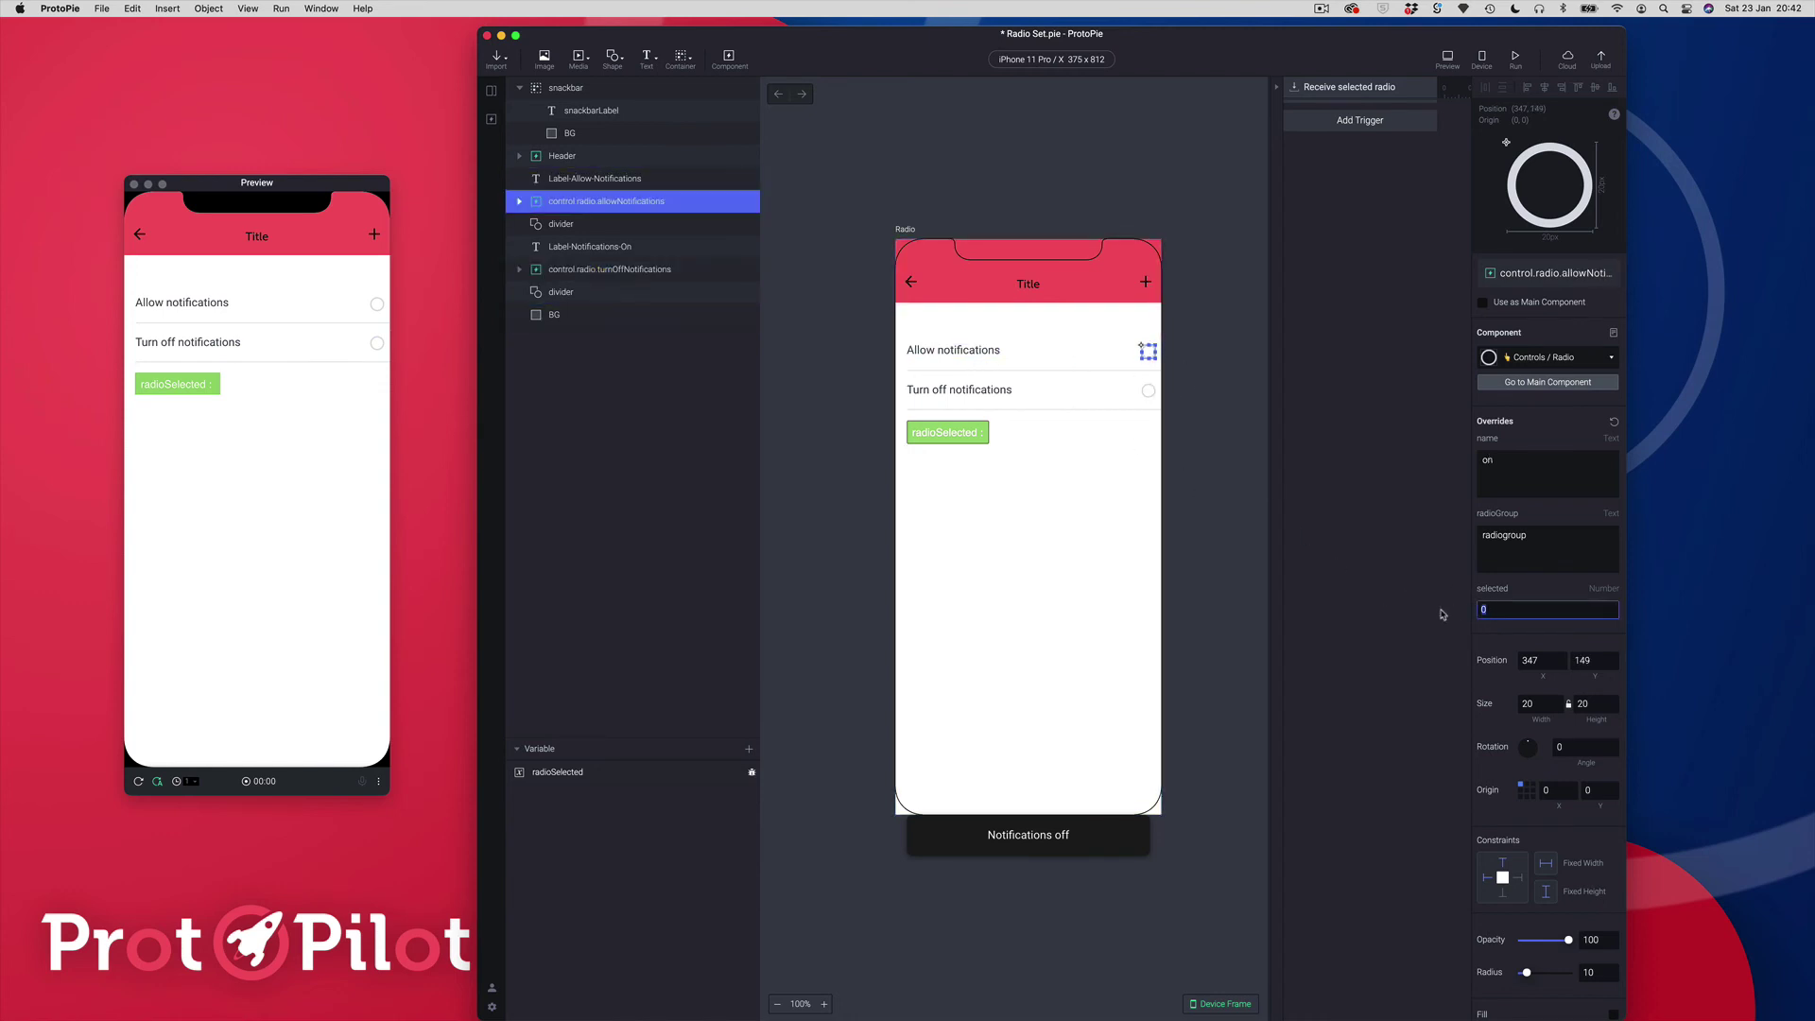
{"action": "key", "text": "Return"}
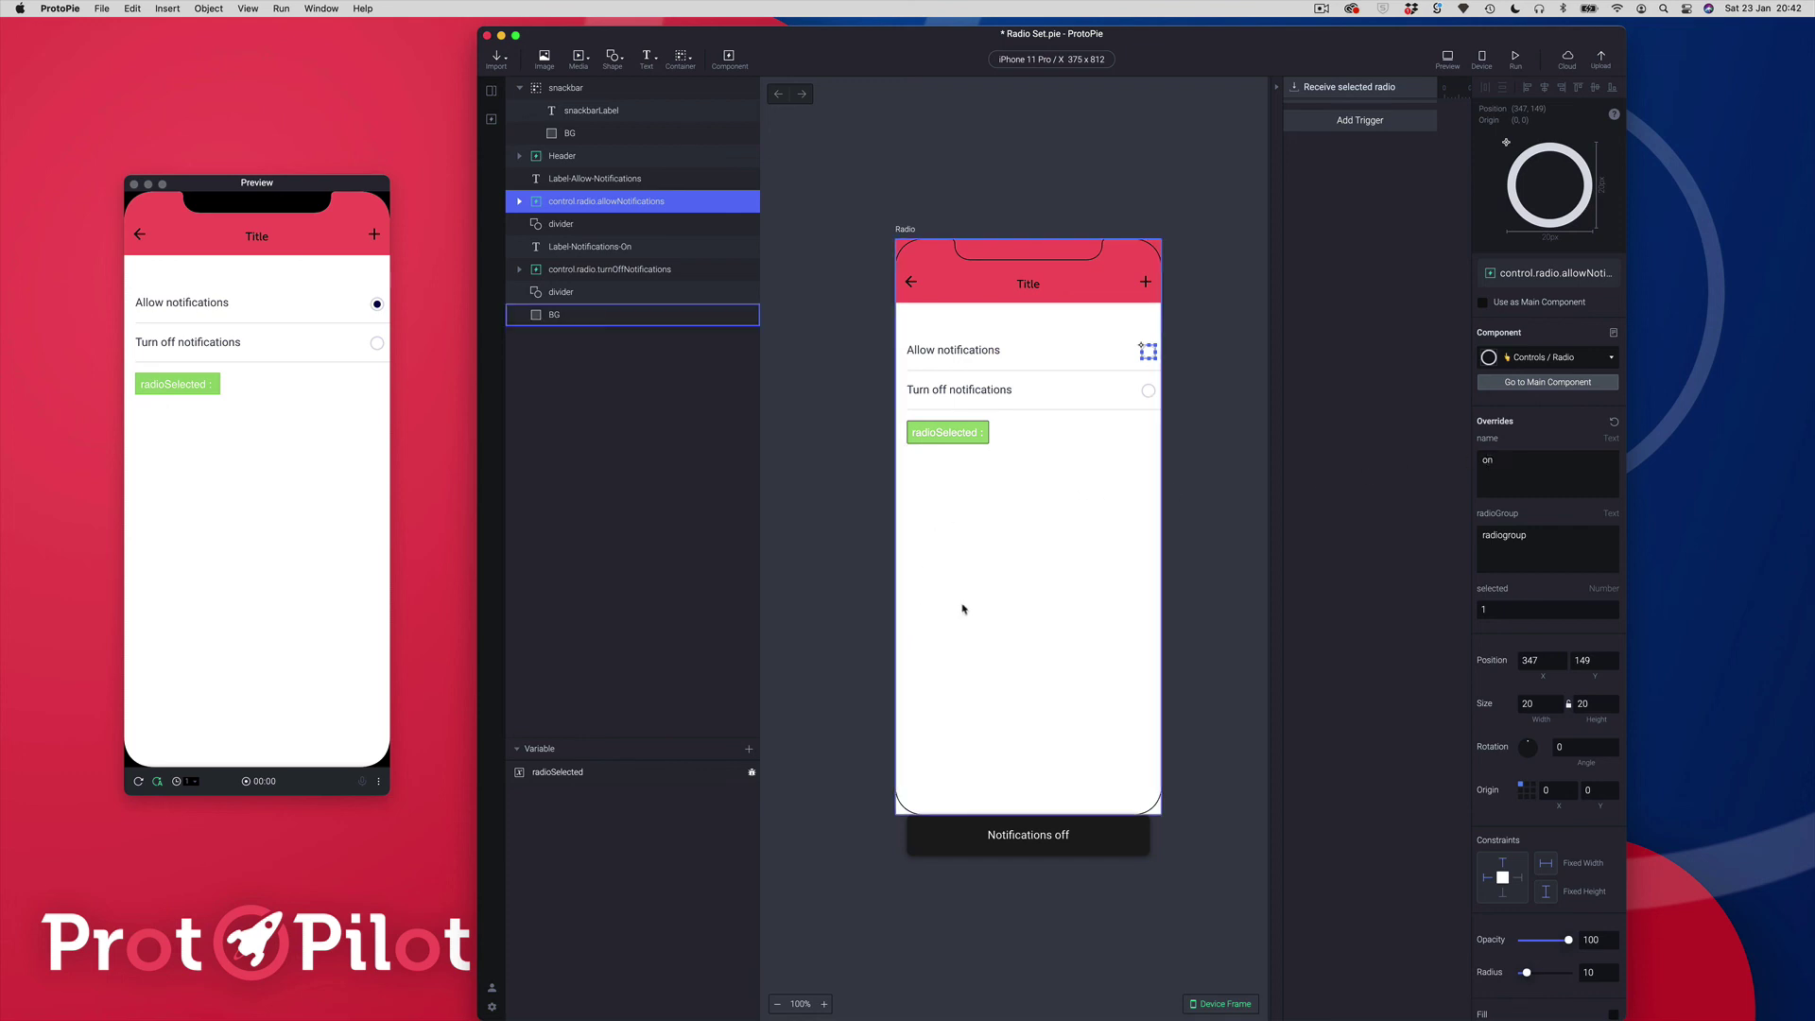
{"action": "left_click", "coordinate": [359, 338]}
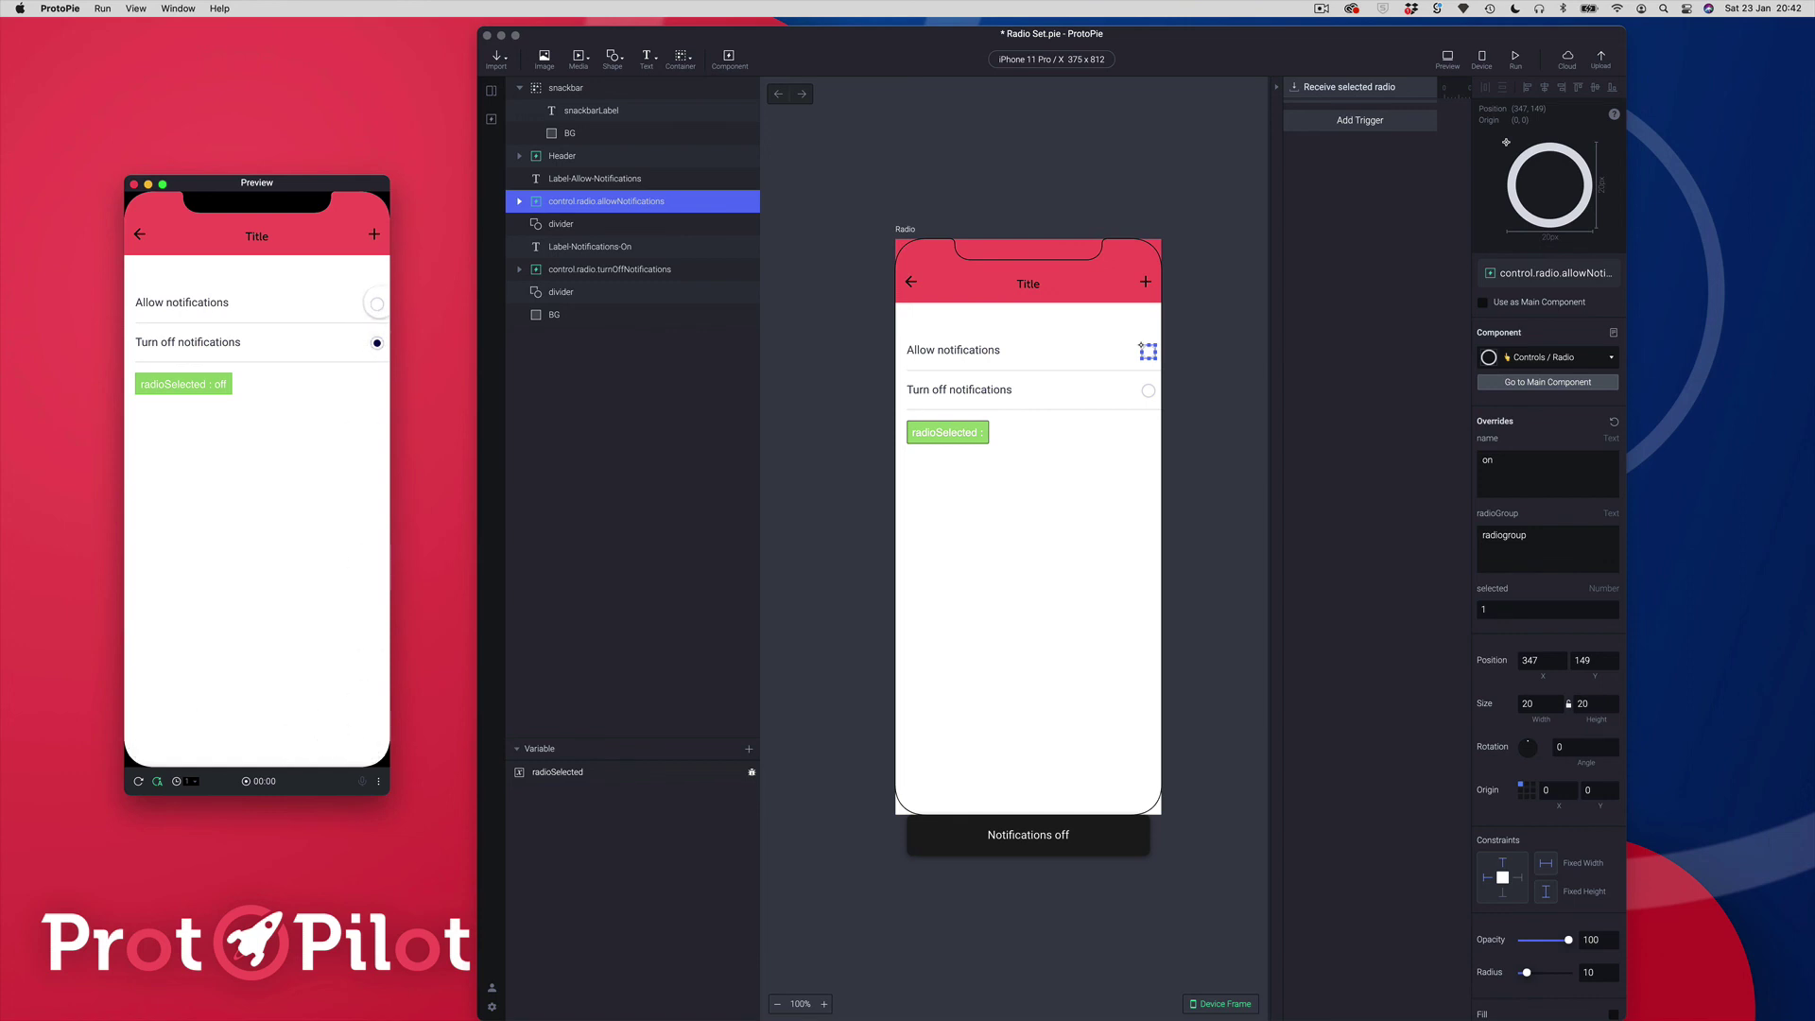
{"action": "left_click", "coordinate": [375, 303]}
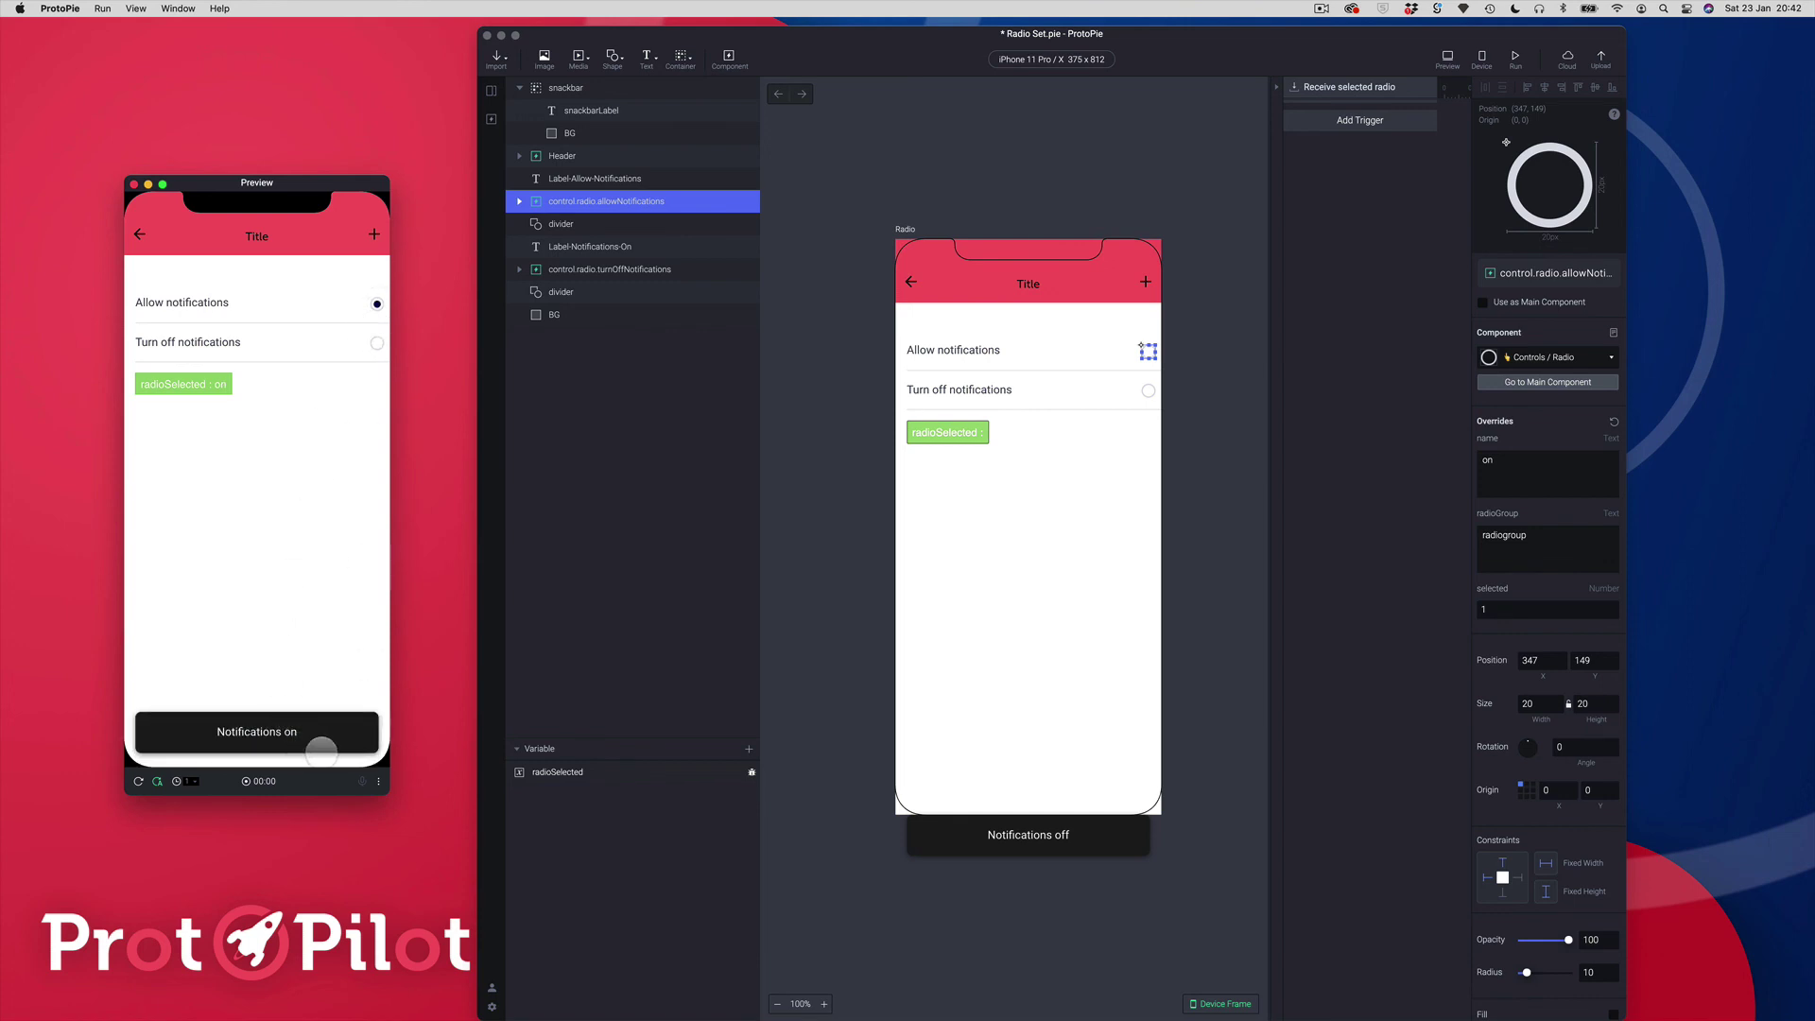